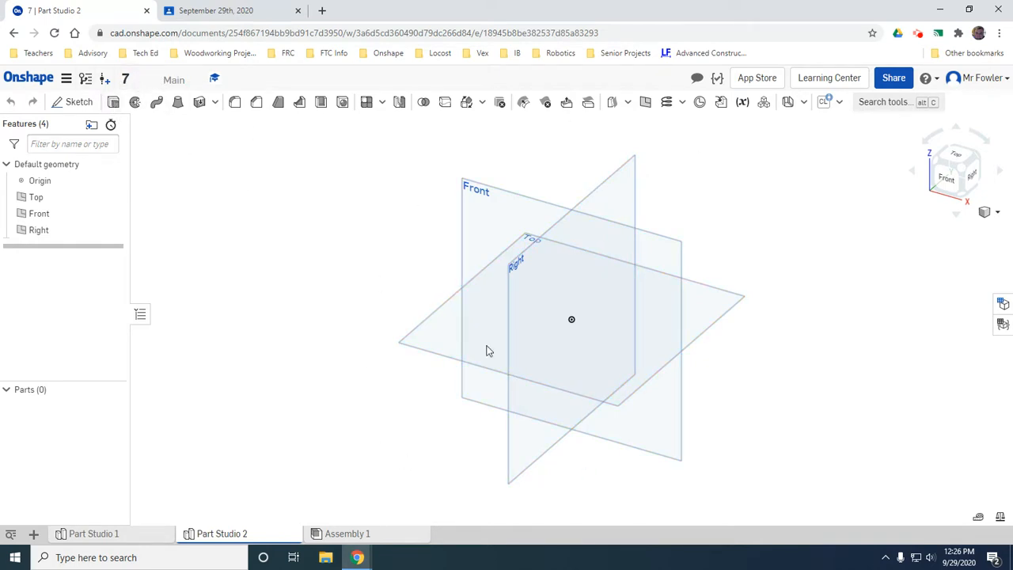
Start a sketch on the Top plane and draw a 100 mm diameter circle centred on the origin.
click(79, 103)
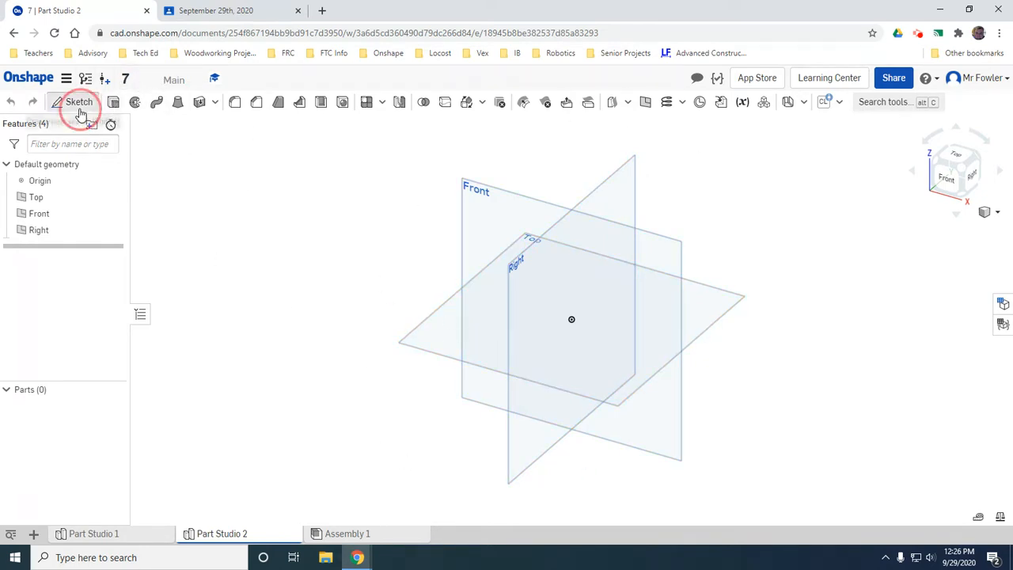
click(441, 339)
key(n)
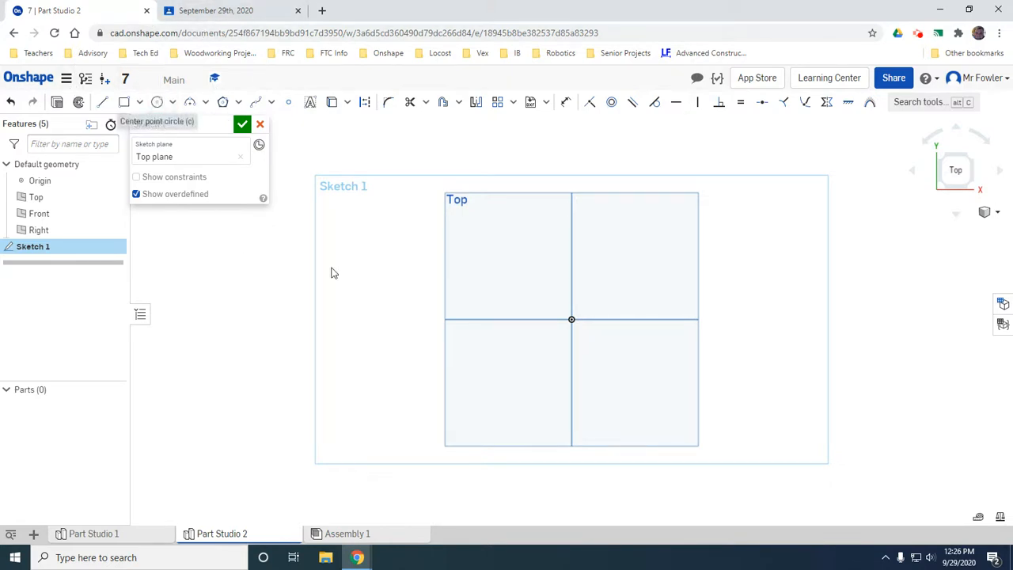
key(c)
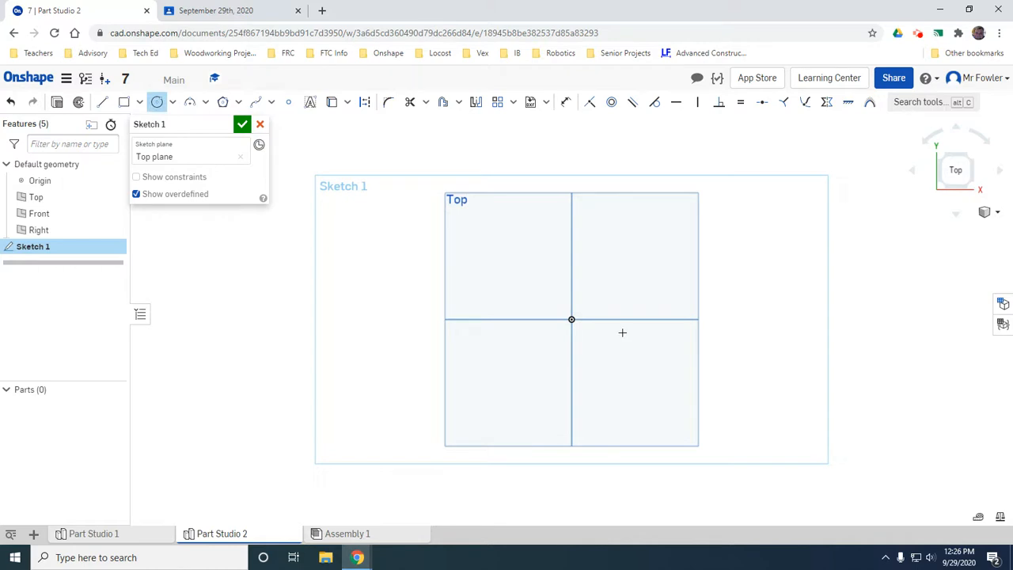
click(570, 318)
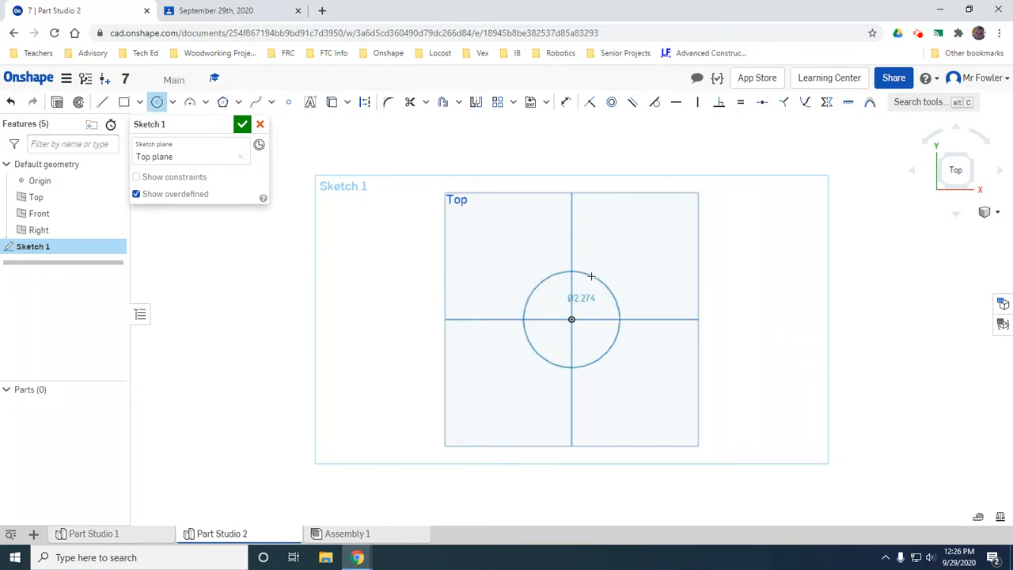
click(592, 276)
text(100mm)
key(Return)
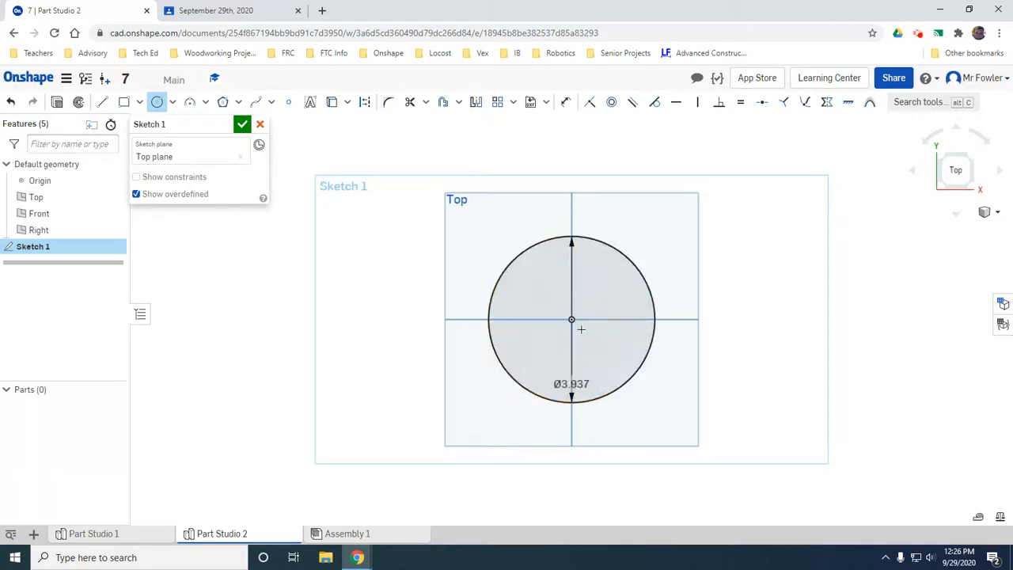
Draw a 150 mm diameter circle centred on the origin, concentric with the first circle.
click(571, 319)
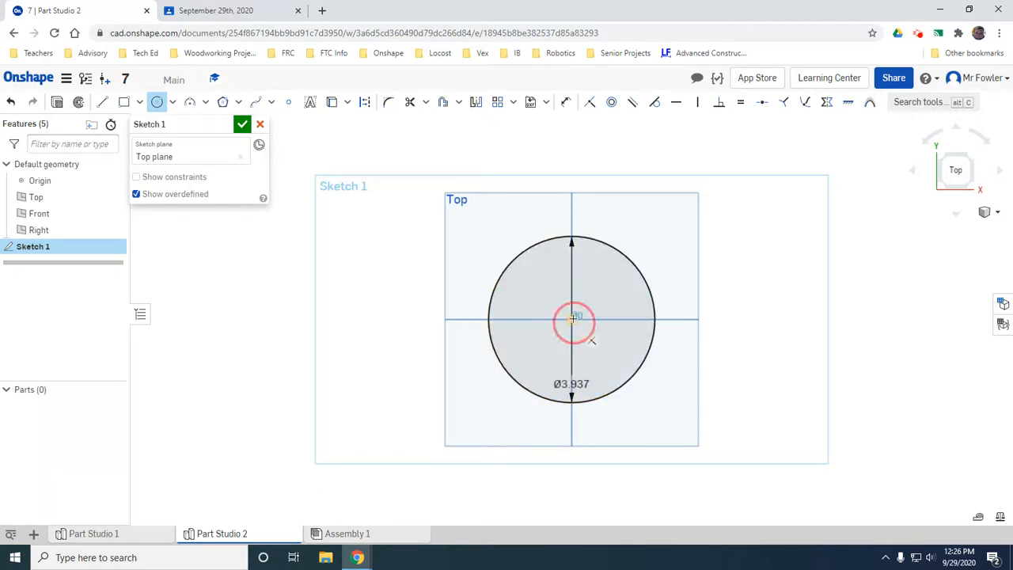
click(592, 212)
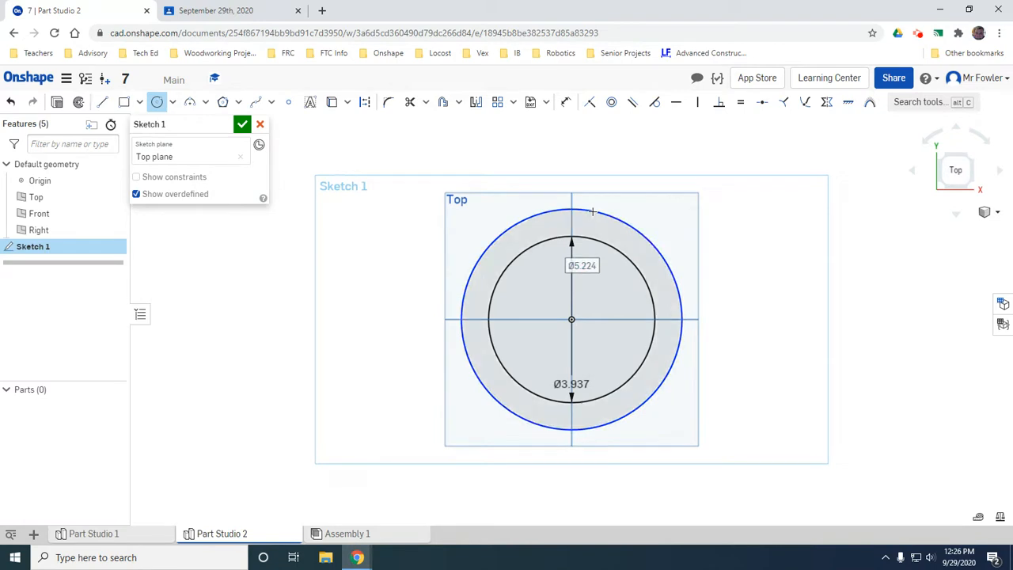
text(0)
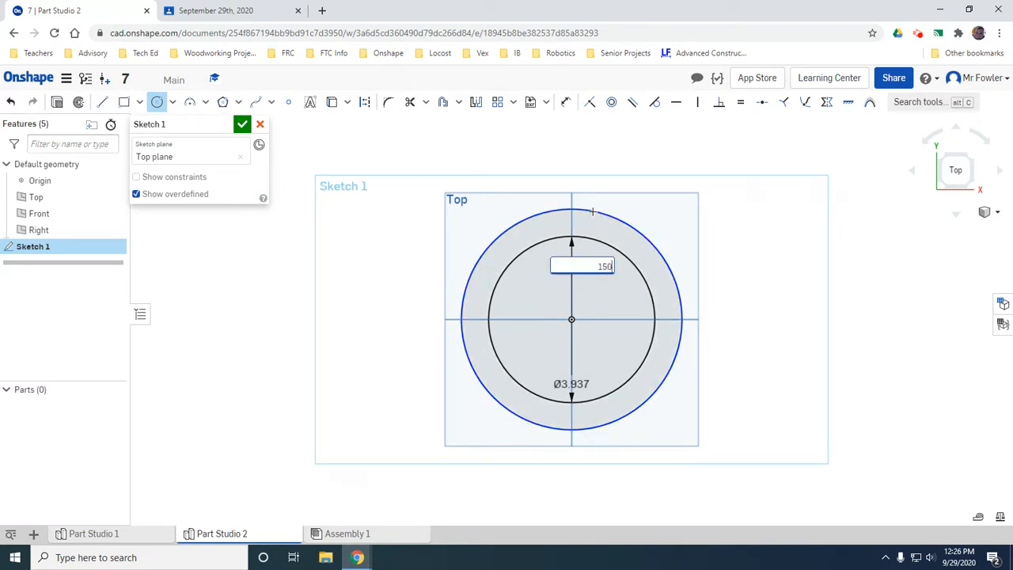
text(mm)
key(Return)
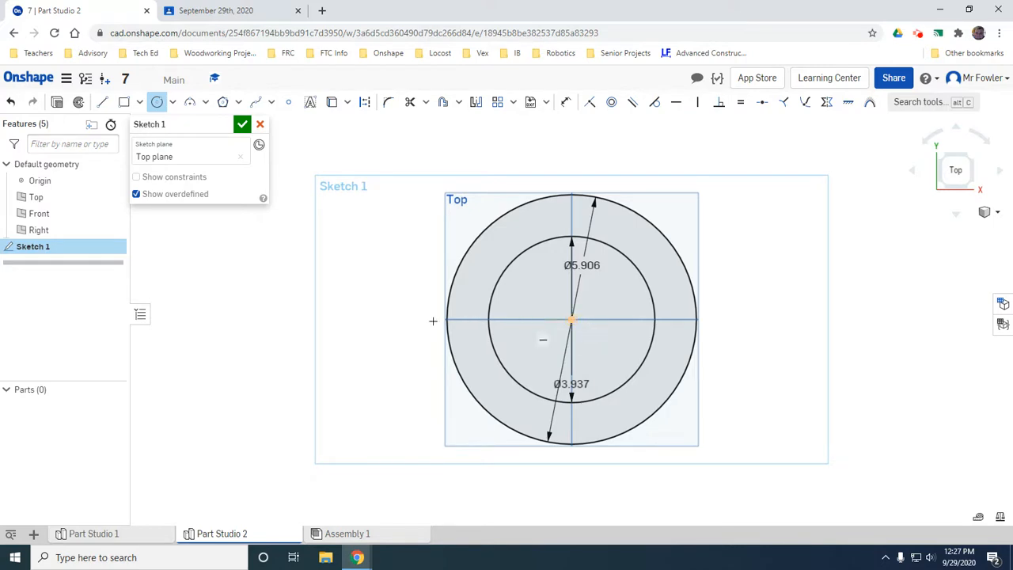
Draw concentric 50 mm and 80 mm diameter circles about 7.1 in left of the origin, level with it.
drag(271, 321, 290, 285)
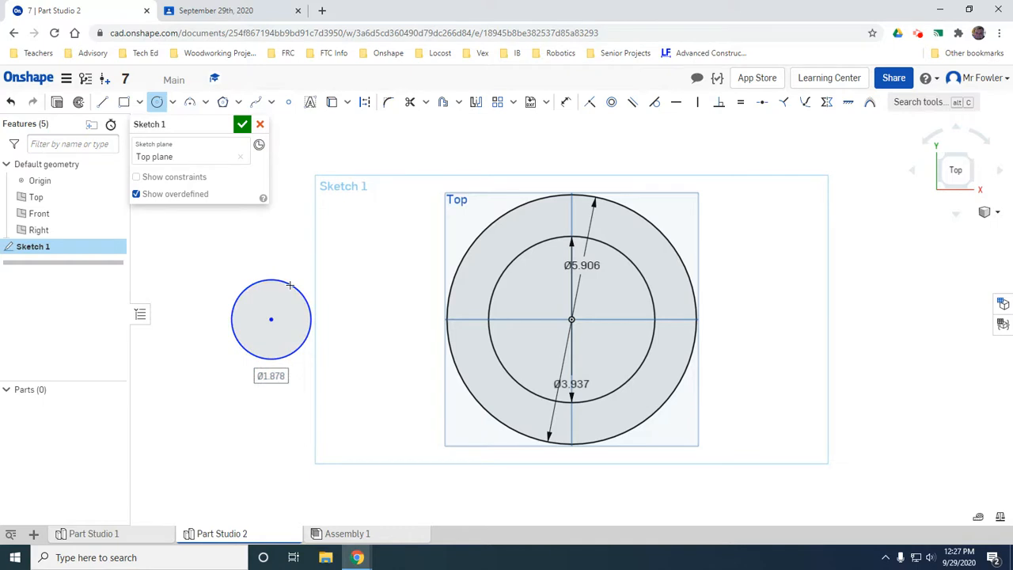
text(50mm)
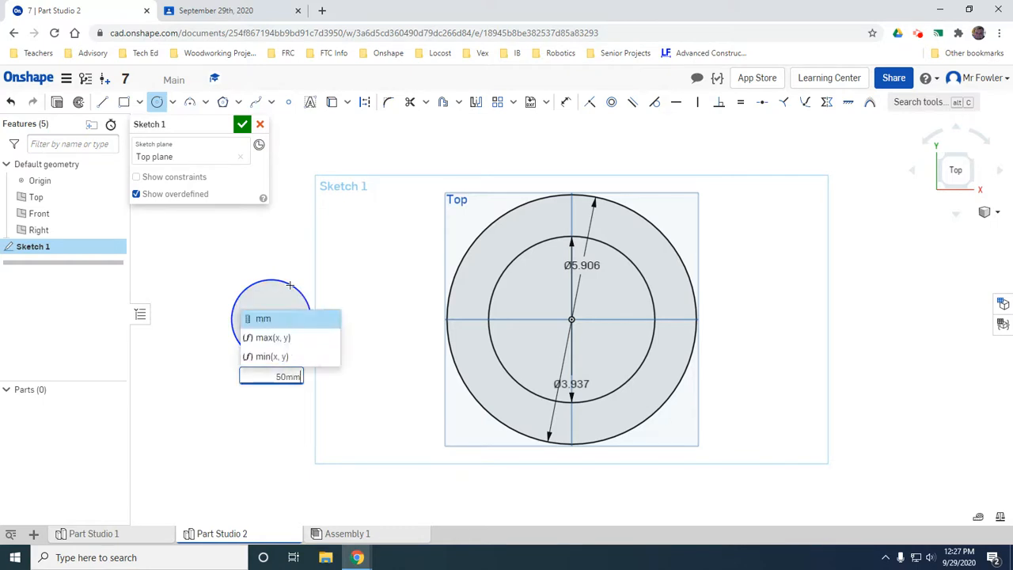
key(Return)
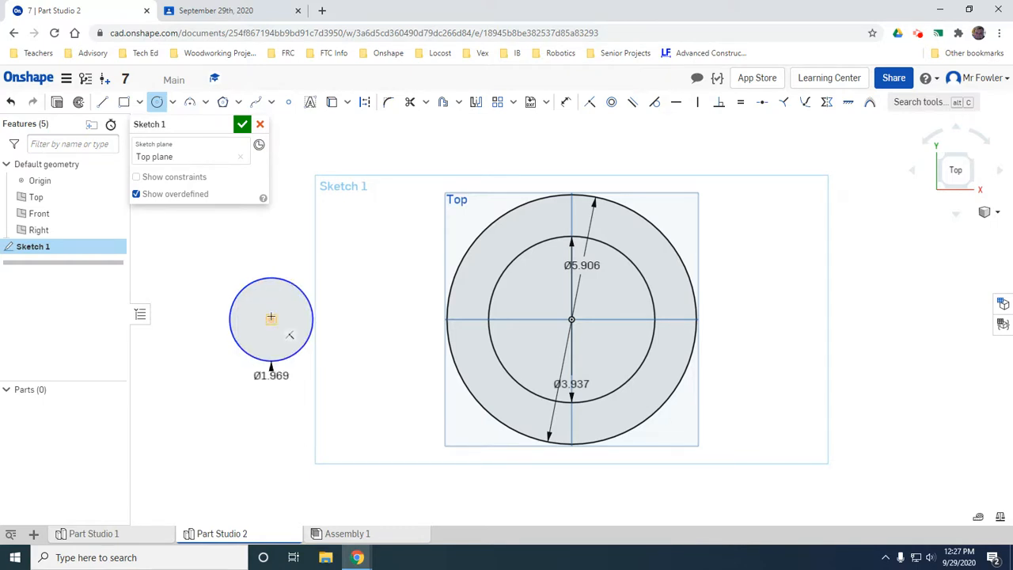
click(270, 317)
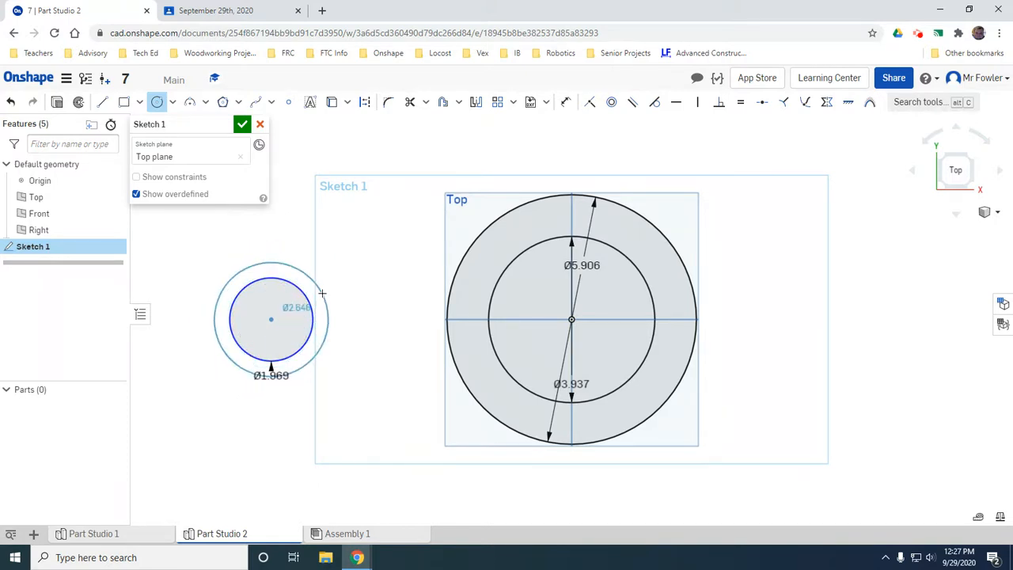
click(334, 261)
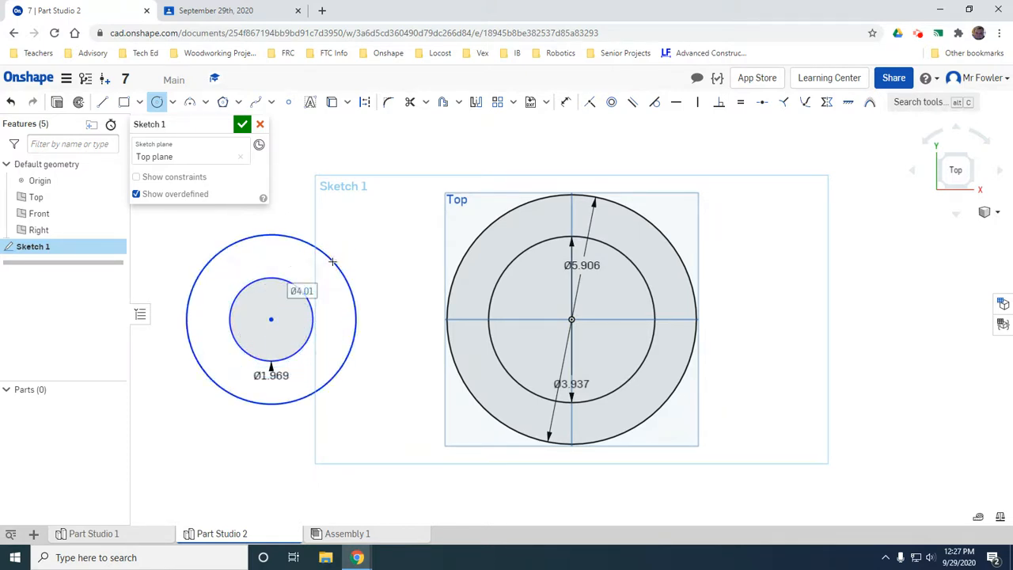
text(80mm)
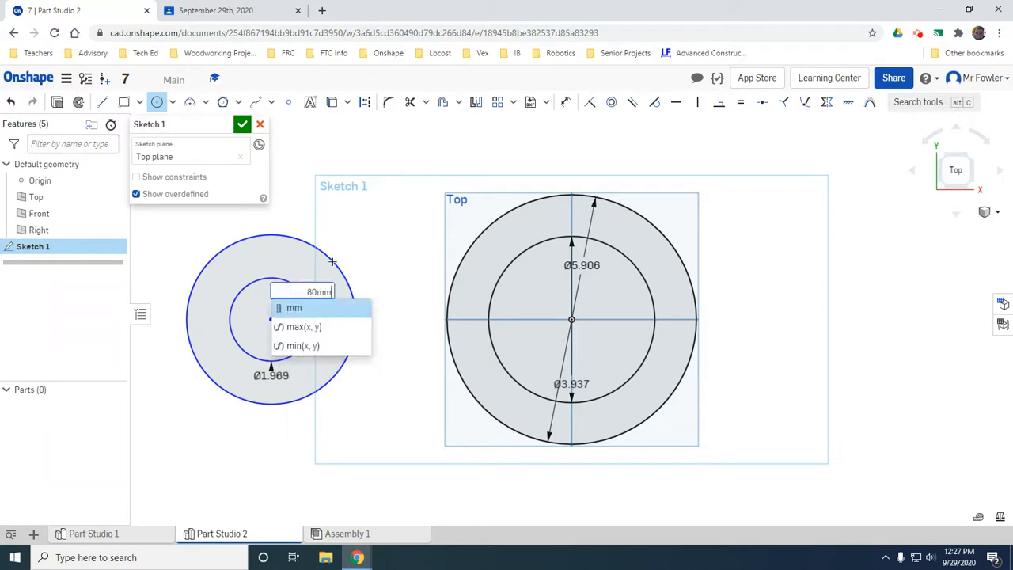
key(Return)
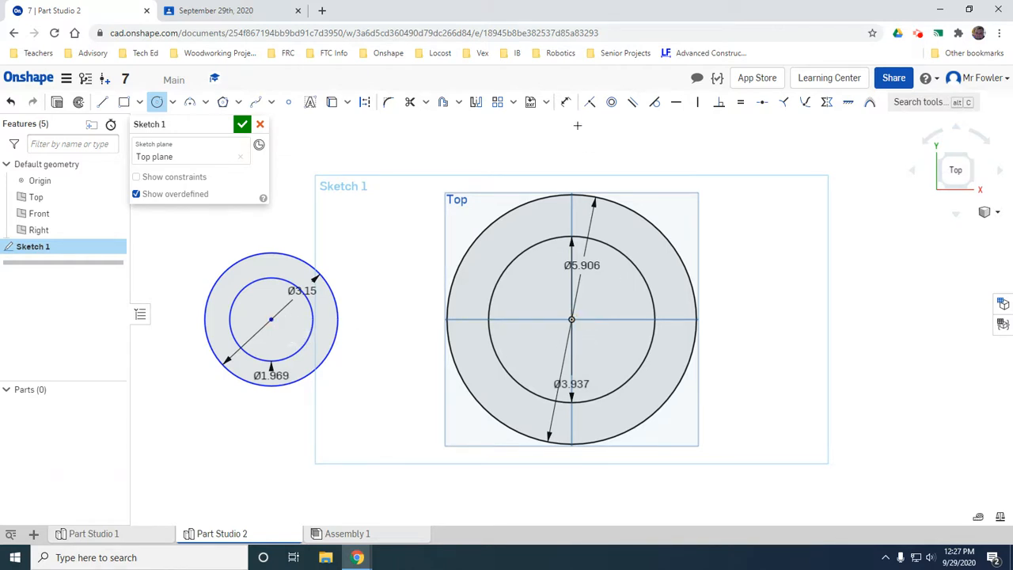
Dimension the horizontal distance between the centres of the two circle pairs as 150 mm.
click(565, 101)
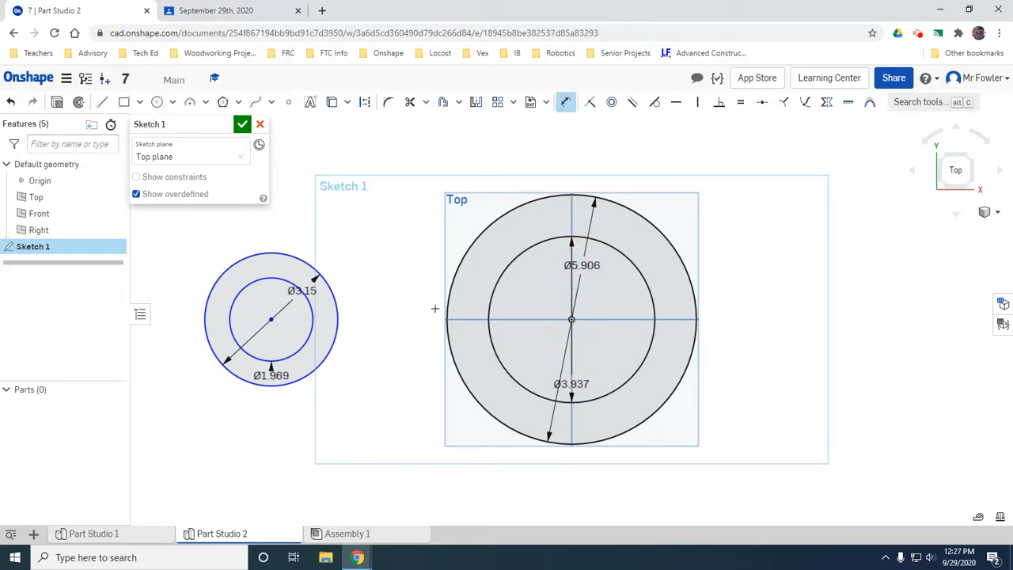
click(269, 322)
click(571, 320)
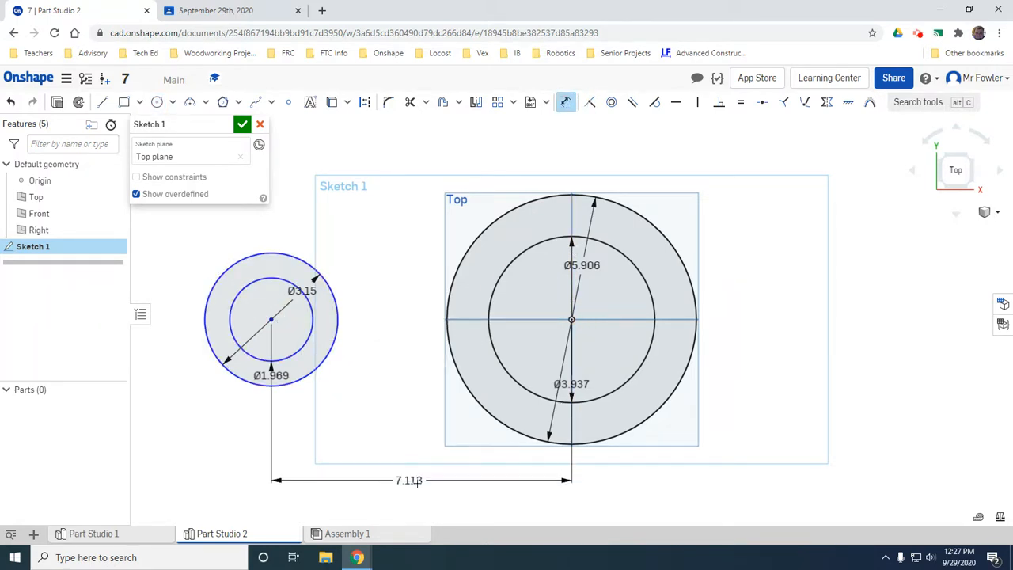
click(430, 488)
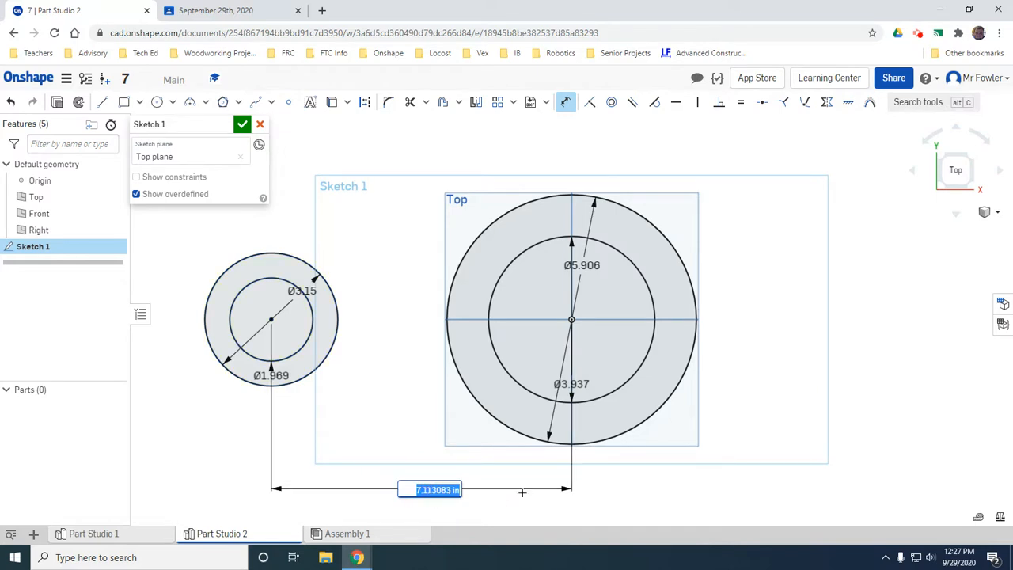
text(1)
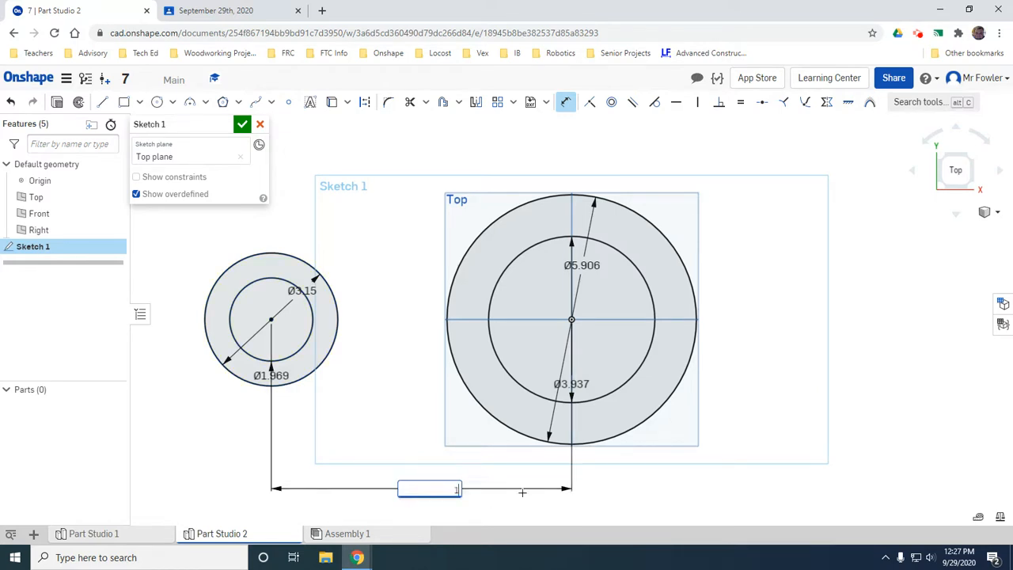
text(50mm)
key(Return)
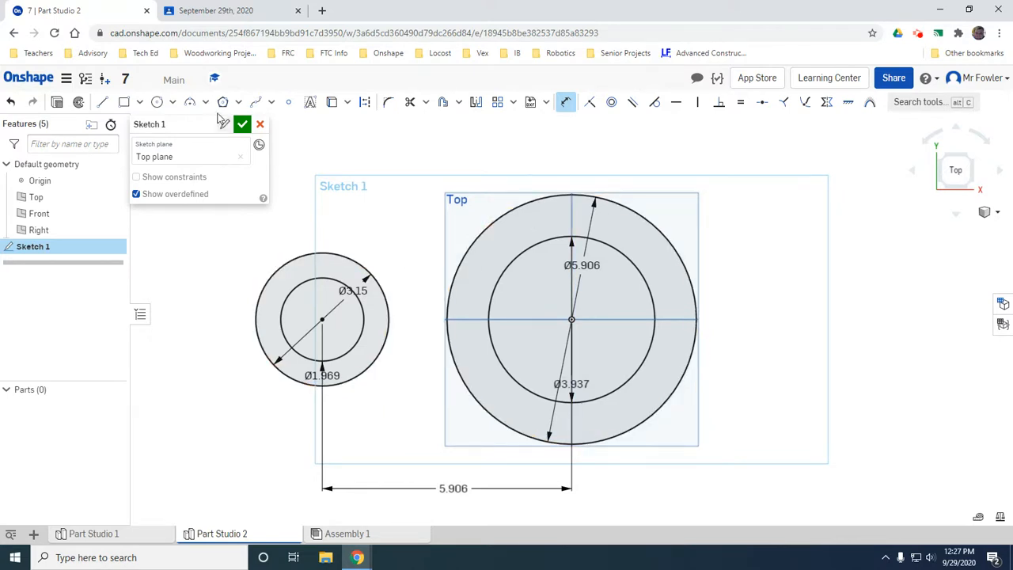
Draw a three-point arc of about 20.9 in radius from the top of the 80 mm circle to the top of the 150 mm circle.
click(188, 103)
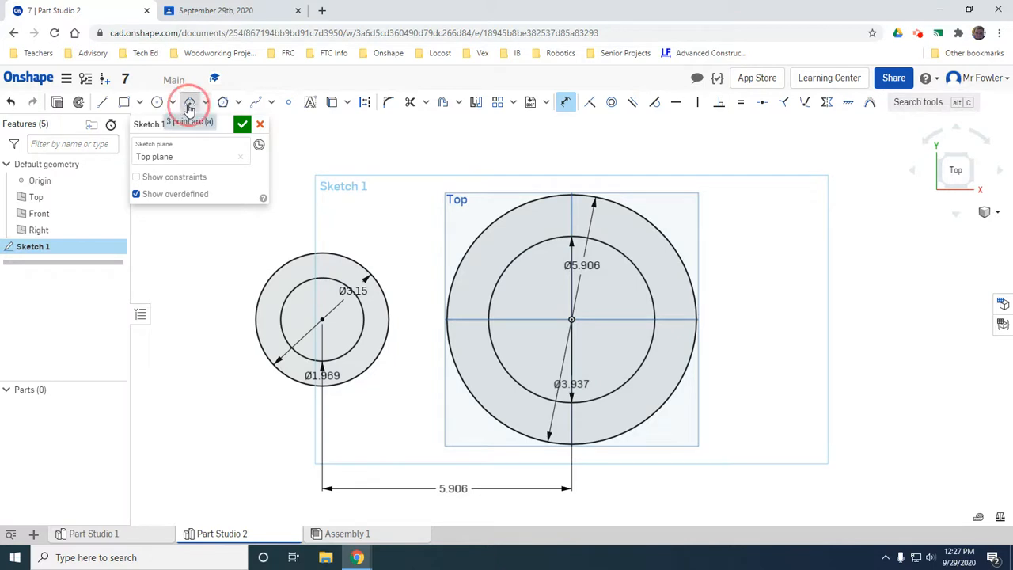
click(321, 253)
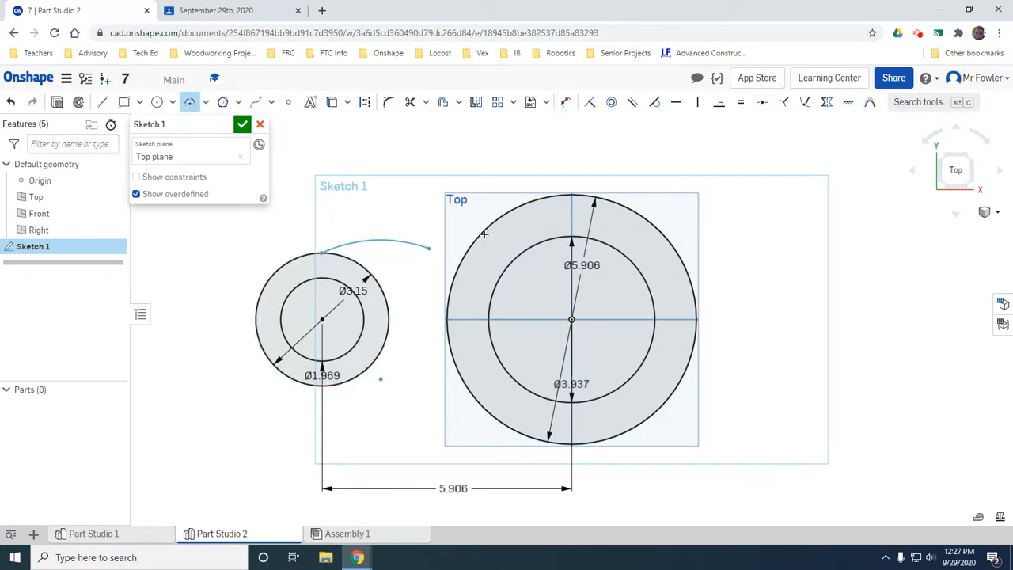
click(552, 194)
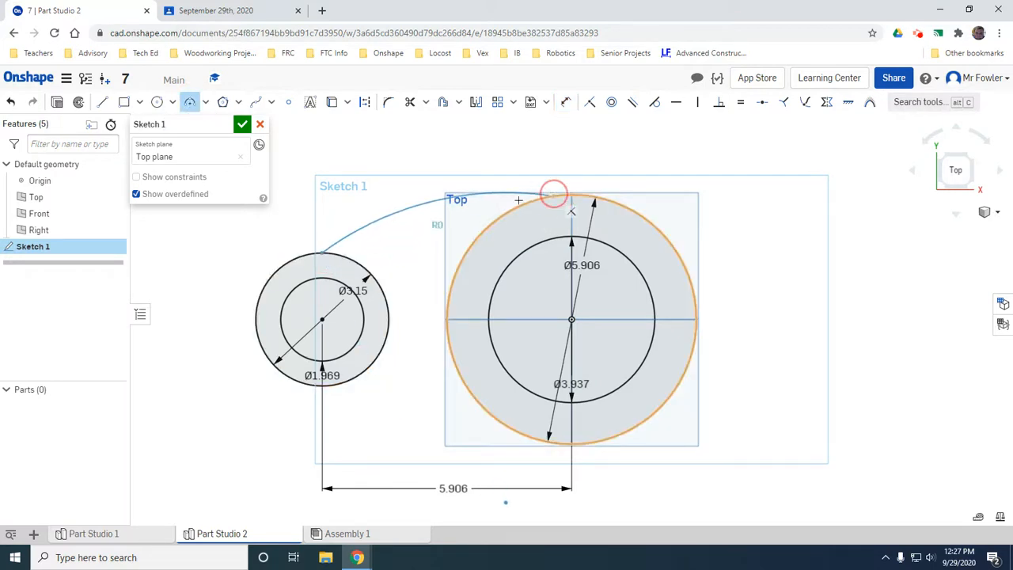
click(437, 232)
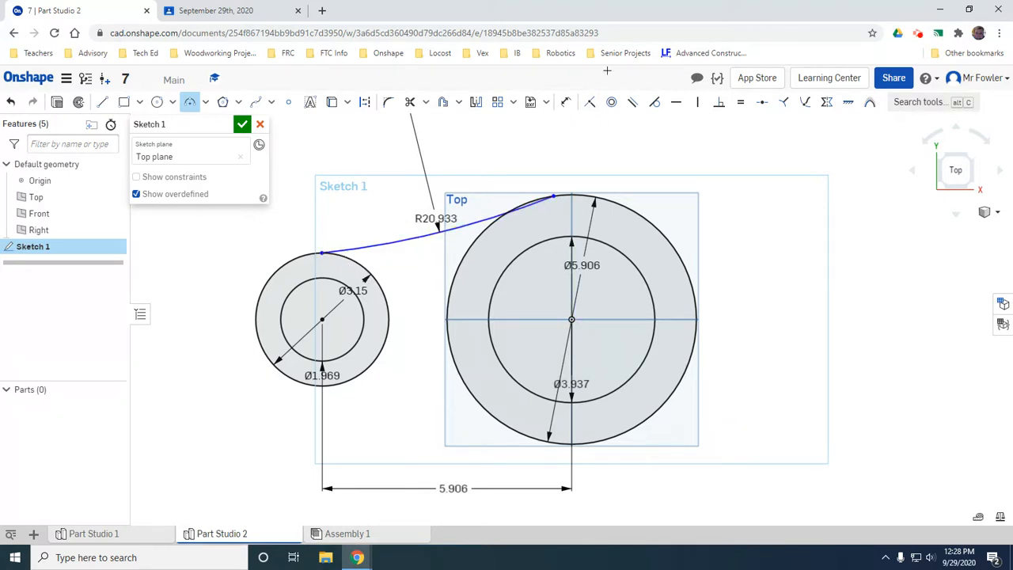
Make the connecting arc tangent to the outer circle of each pair.
click(655, 102)
click(364, 246)
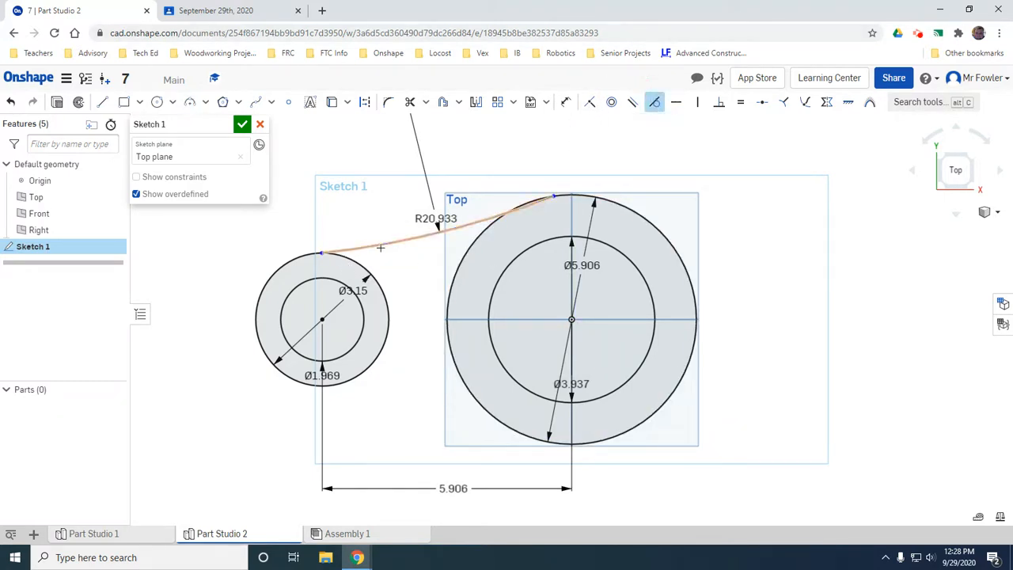
click(357, 263)
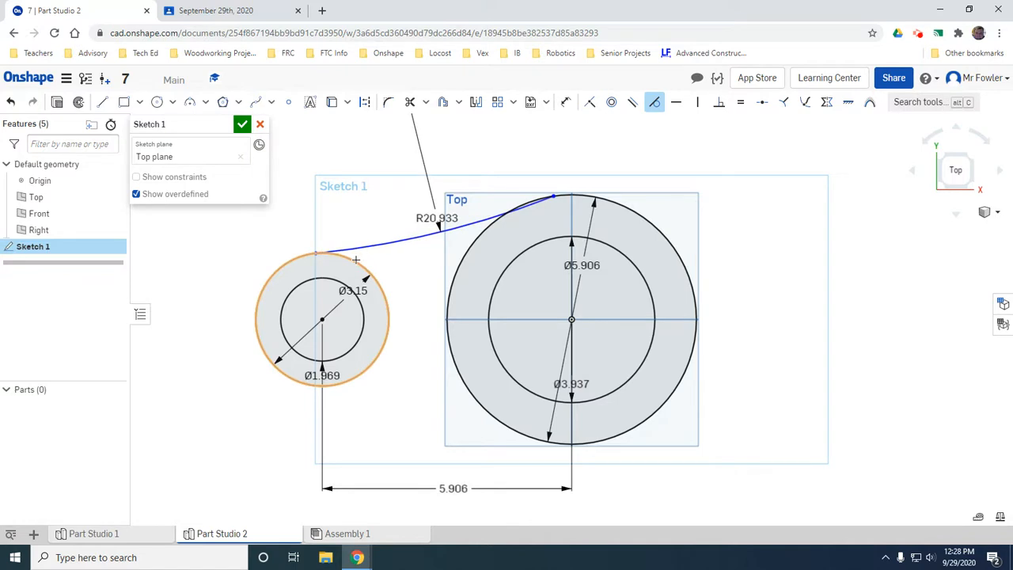
click(469, 221)
click(474, 237)
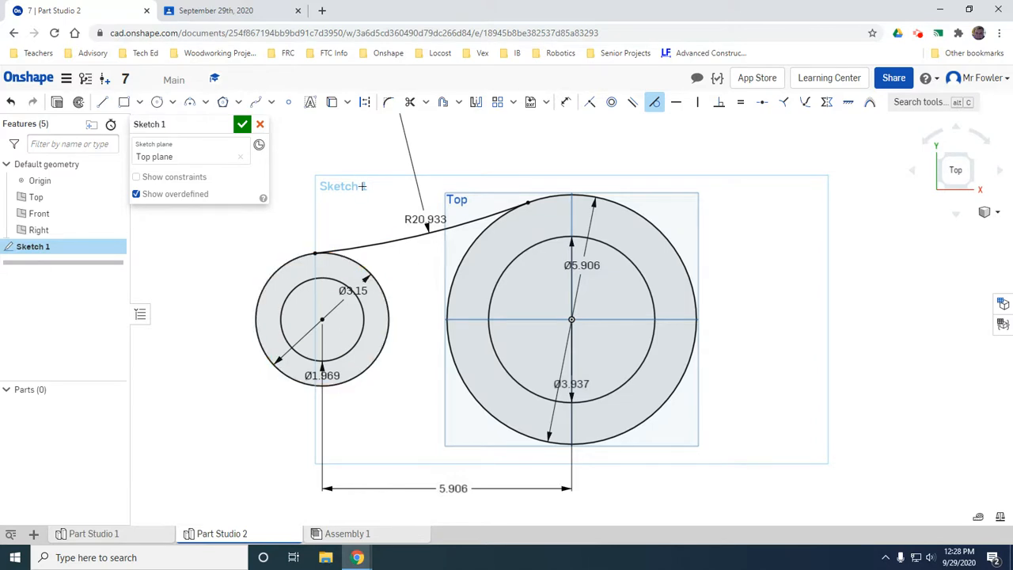
Delete the connecting arc between the two outer circles.
scroll(415, 303, up, 3)
scroll(410, 218, down, 6)
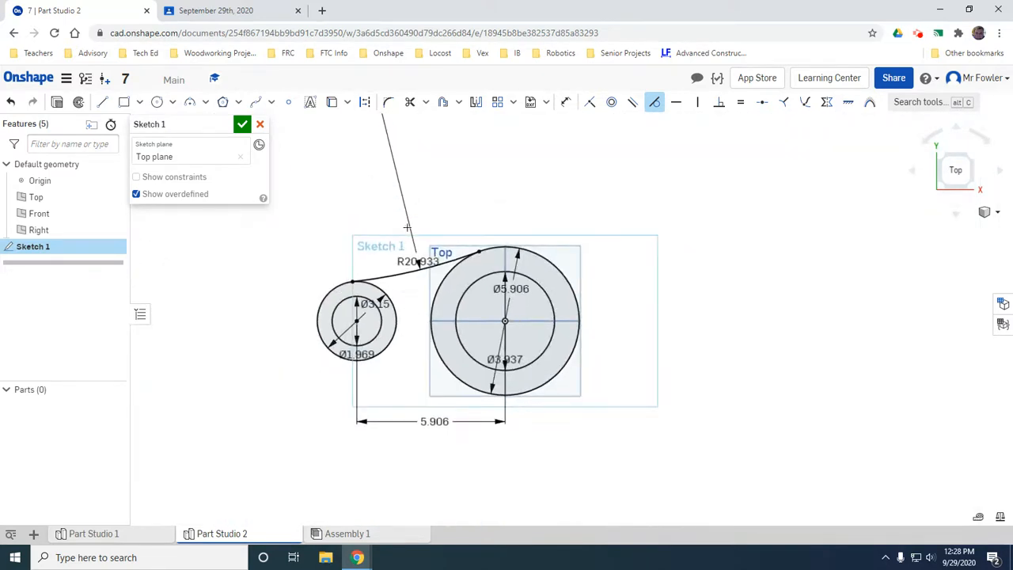
scroll(407, 174, up, 3)
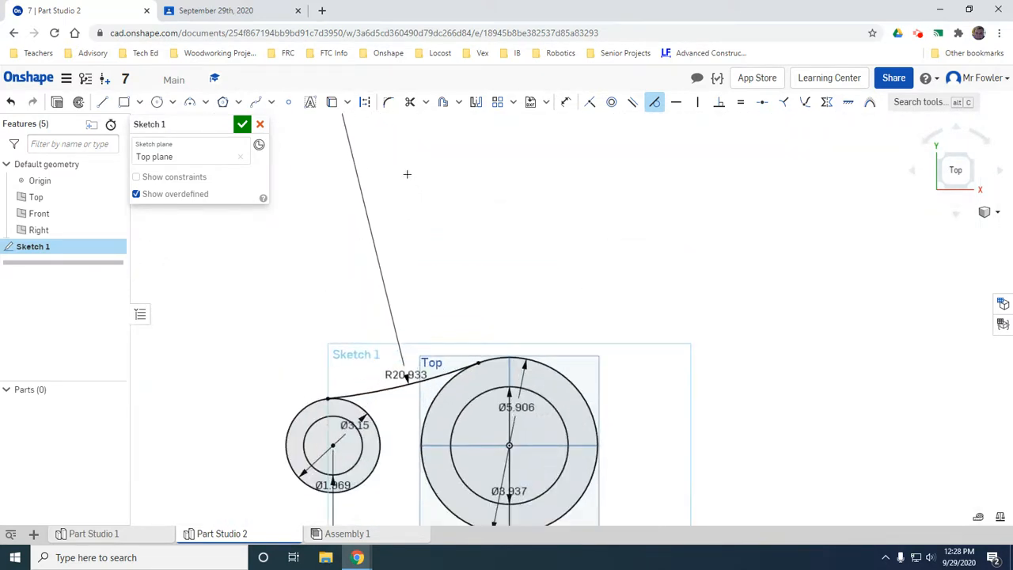
key(Escape)
click(408, 381)
key(Delete)
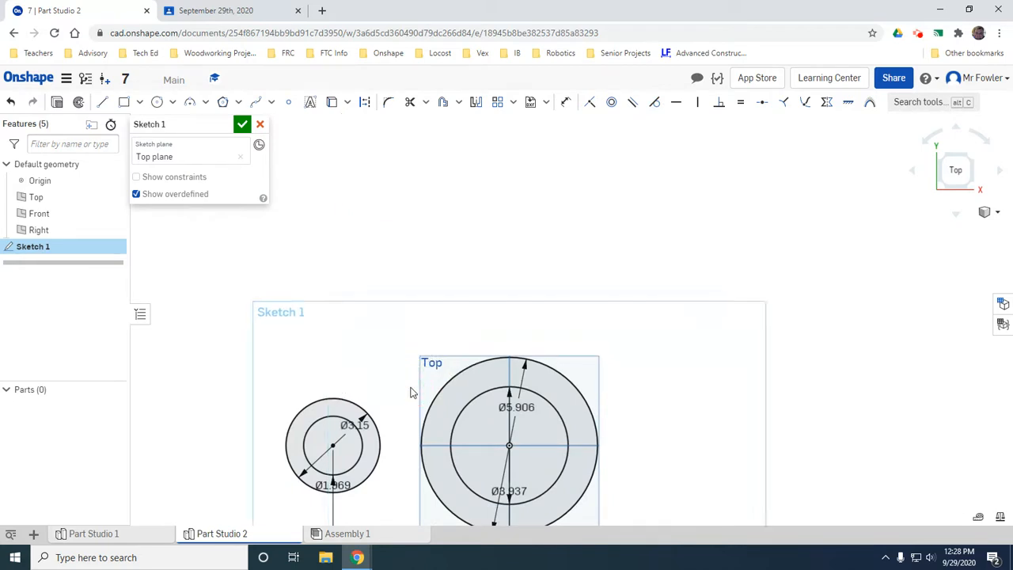
Draw a 300 mm diameter circle above the two circle pairs.
click(156, 102)
click(371, 169)
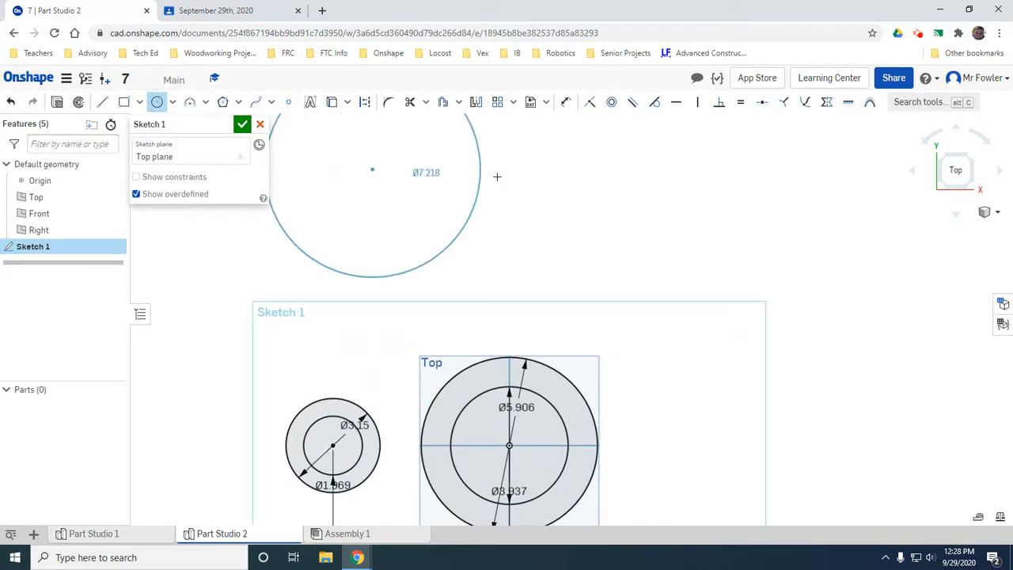
click(505, 183)
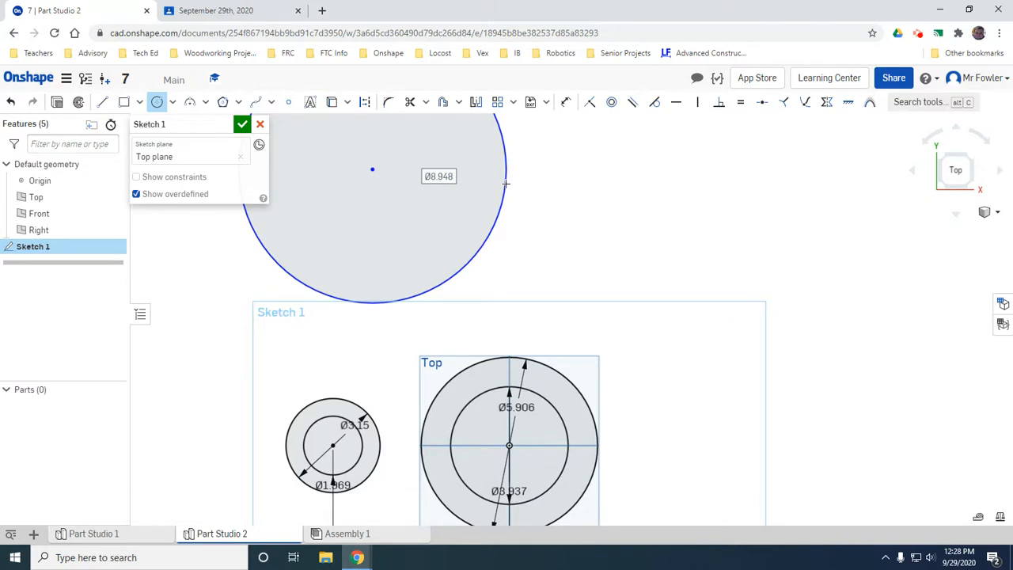
text(300mm)
key(Return)
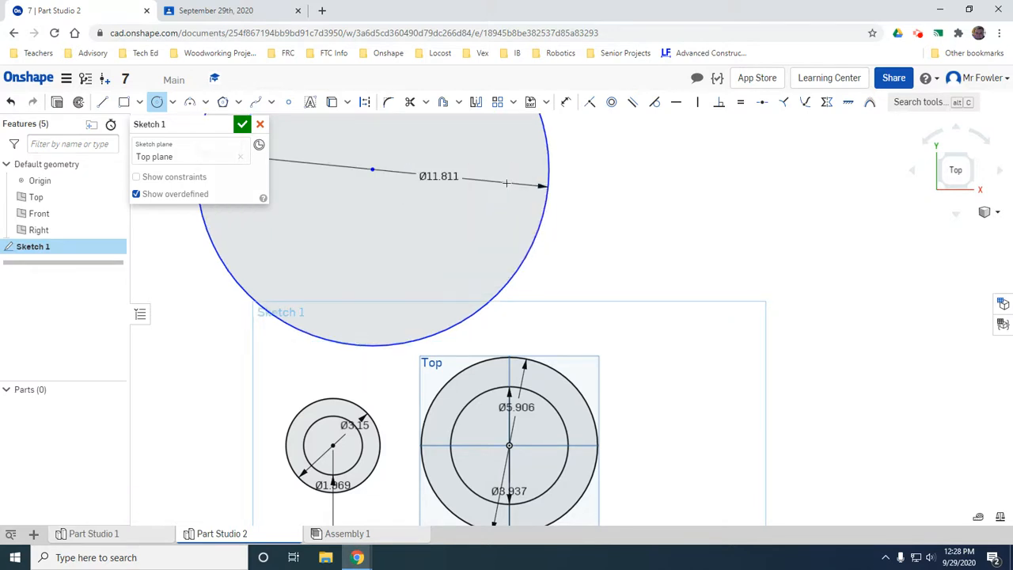
Apply a tangent constraint between the 300 mm circle and the 150 mm circle.
click(653, 102)
click(530, 261)
click(508, 357)
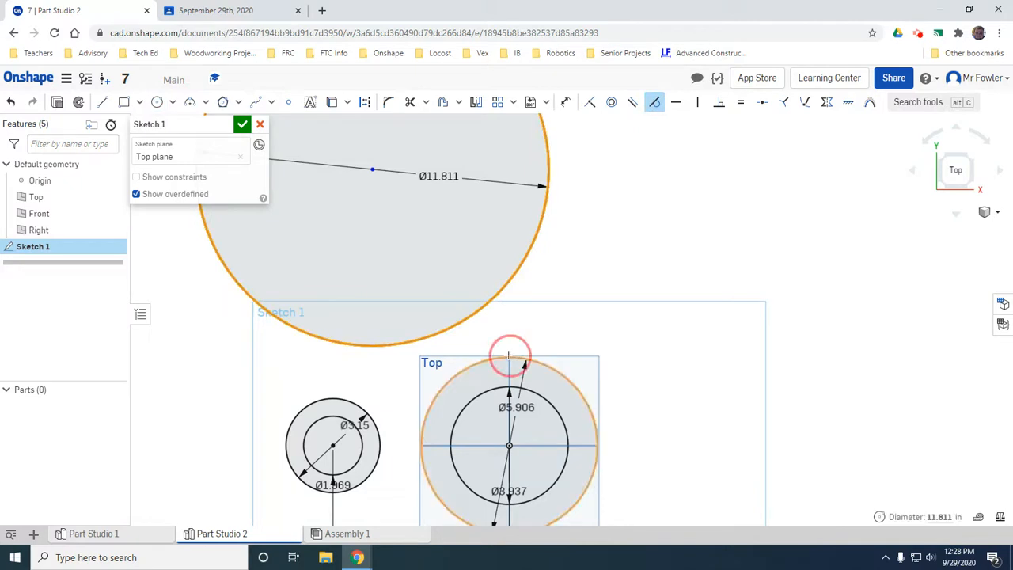
Make the 300 mm circle tangent to the small pair's outer circle and trim it to the arc connecting both outer circles.
click(398, 385)
click(356, 405)
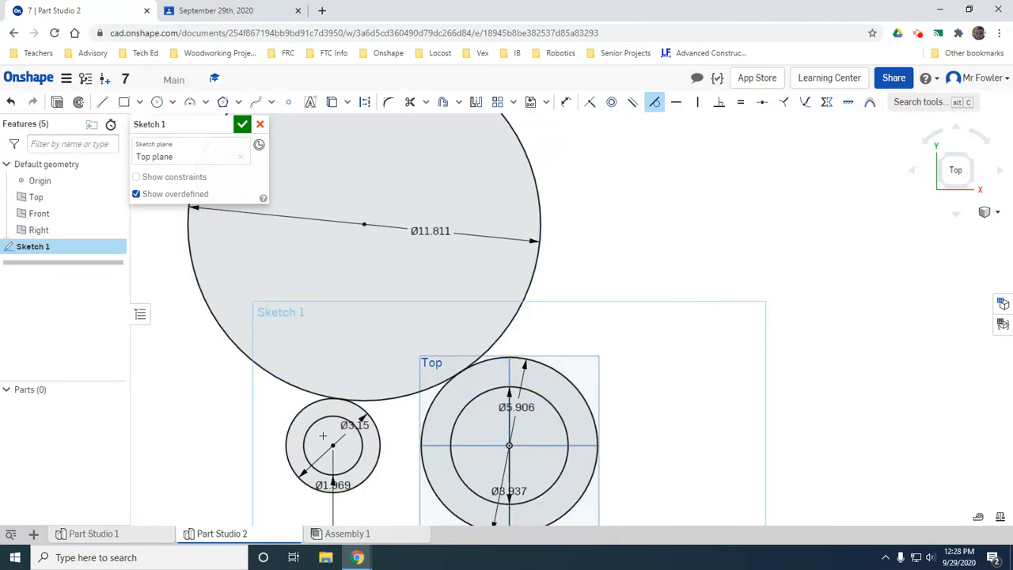
key(m)
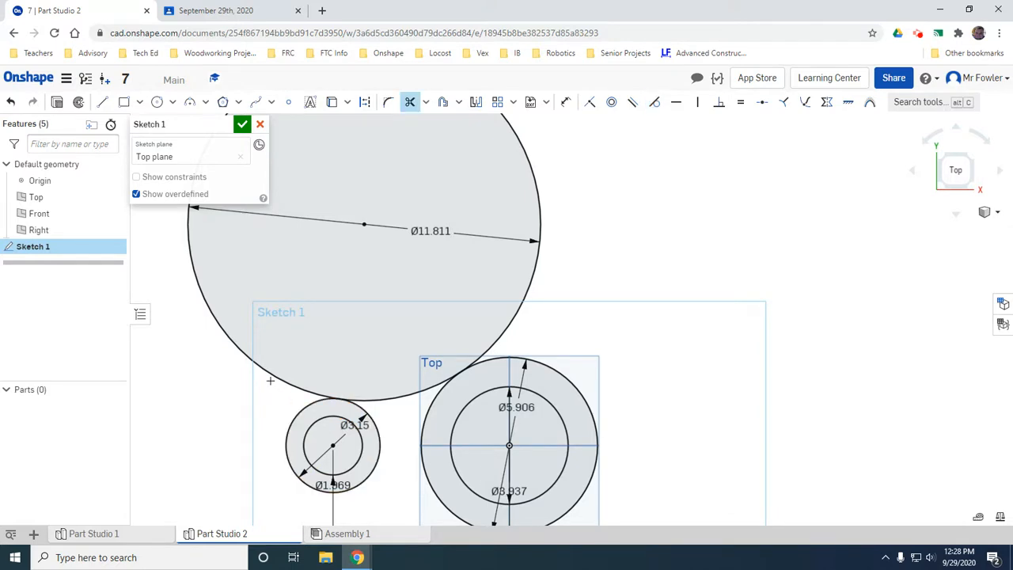
click(242, 352)
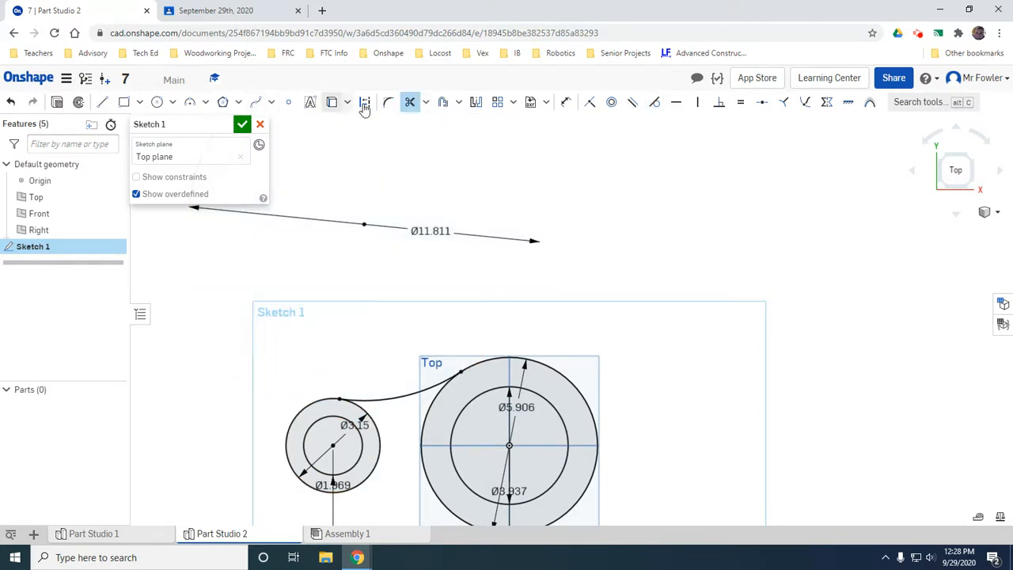
Draw two horizontal lines, about 1.8 in and 1.9 in long, across the small ring's left side, above and below its centre.
scroll(515, 372, up, 3)
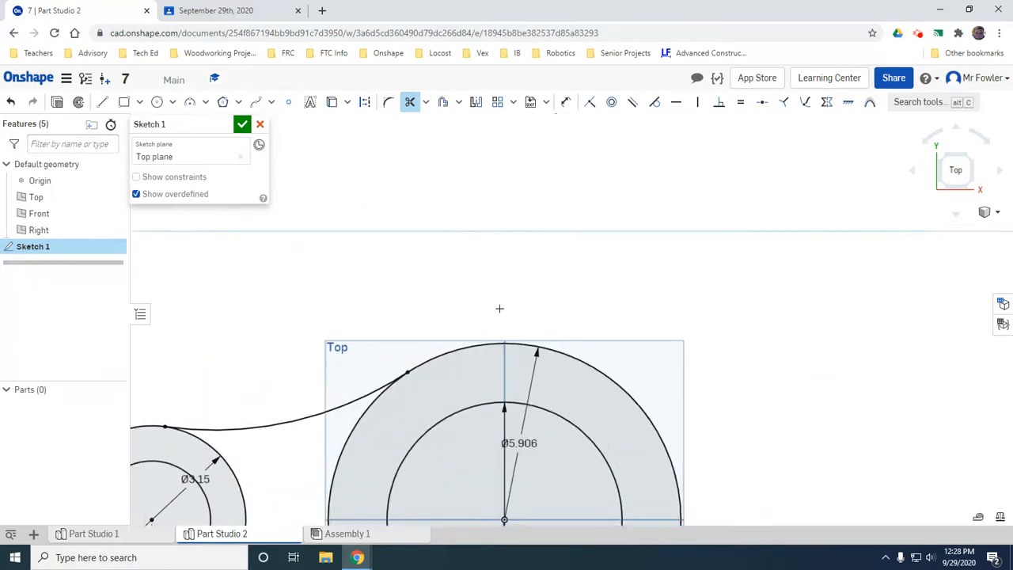
scroll(507, 339, down, 4)
scroll(803, 343, up, 4)
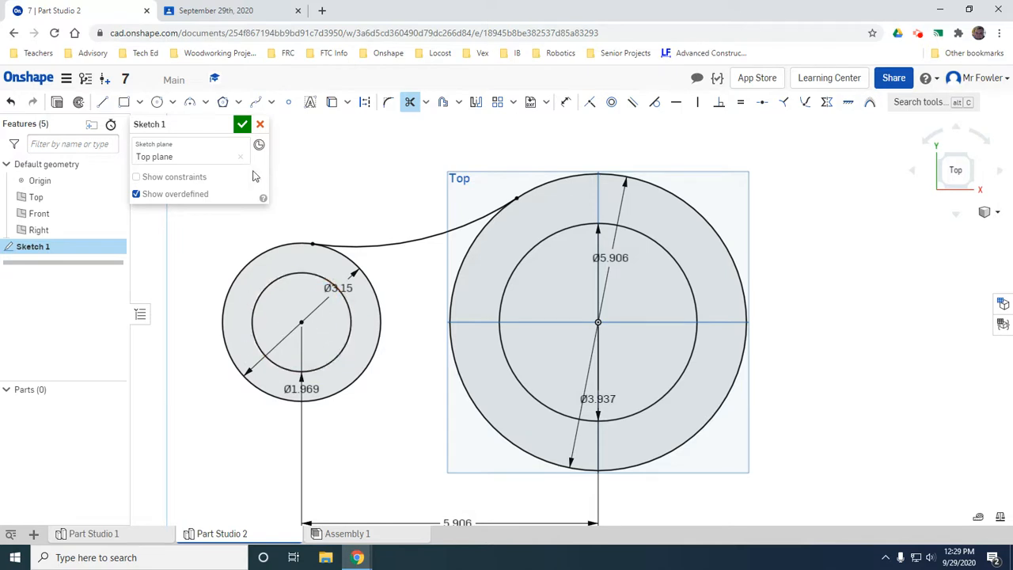
click(103, 102)
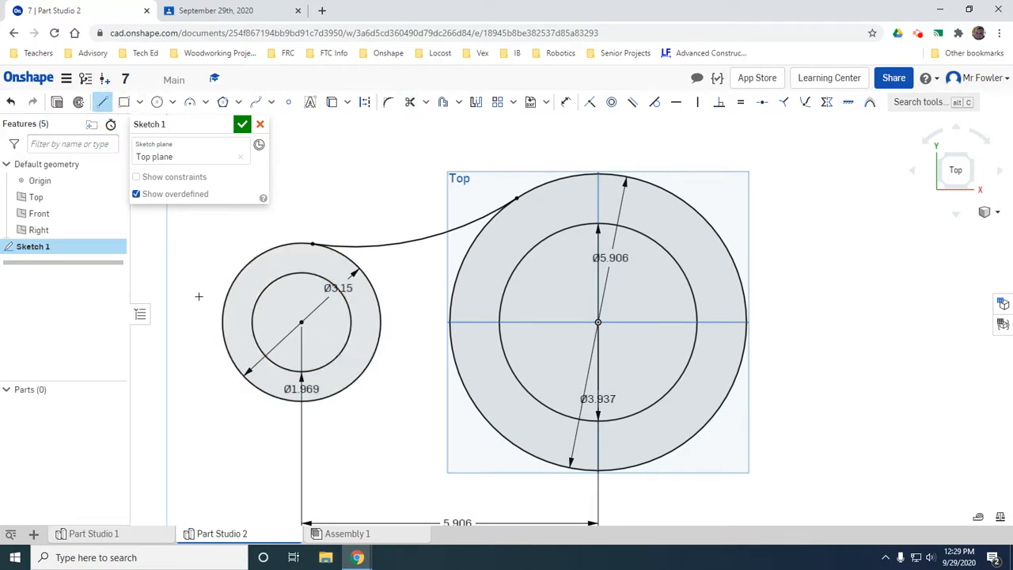
click(288, 295)
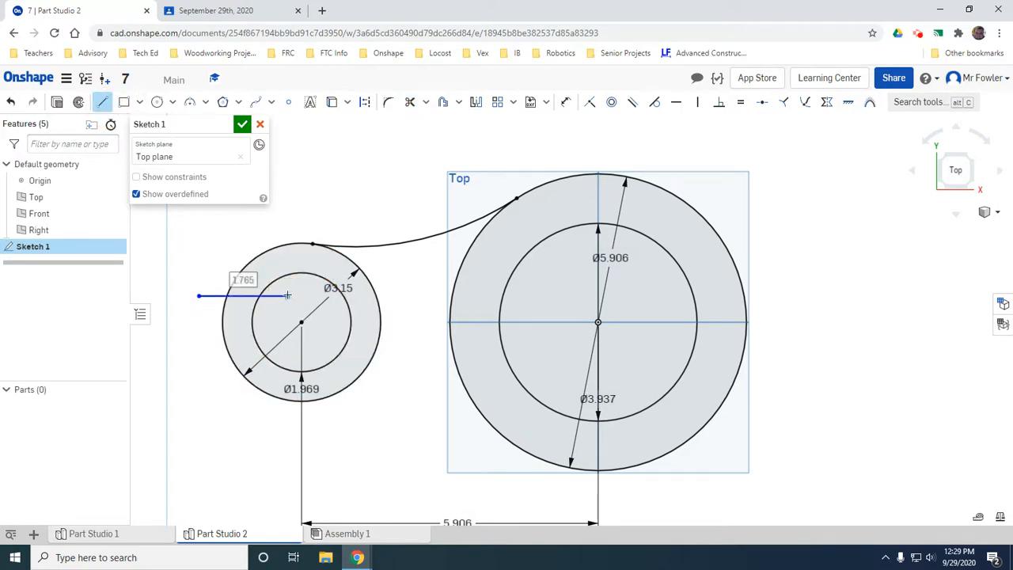
click(193, 348)
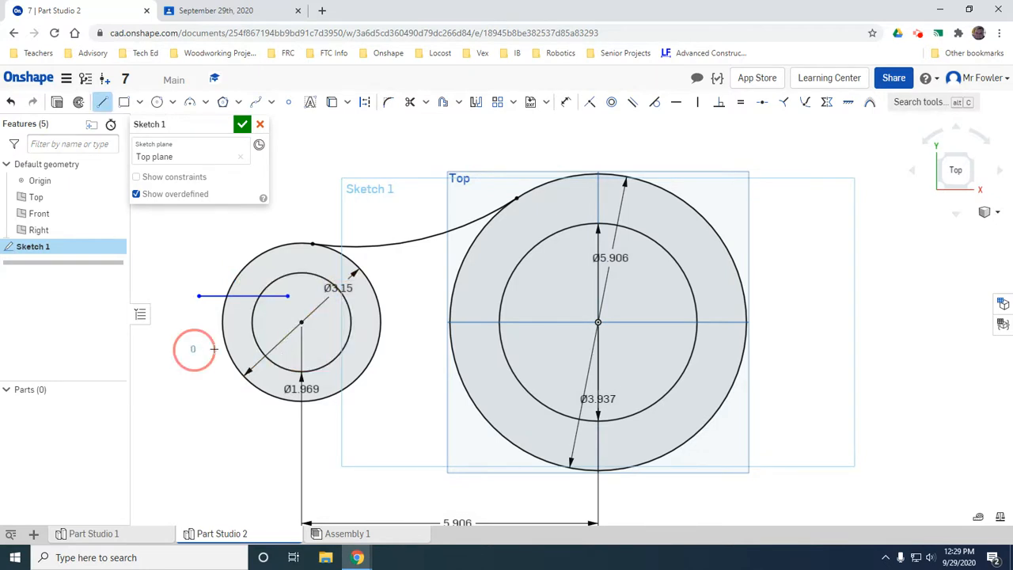
click(289, 348)
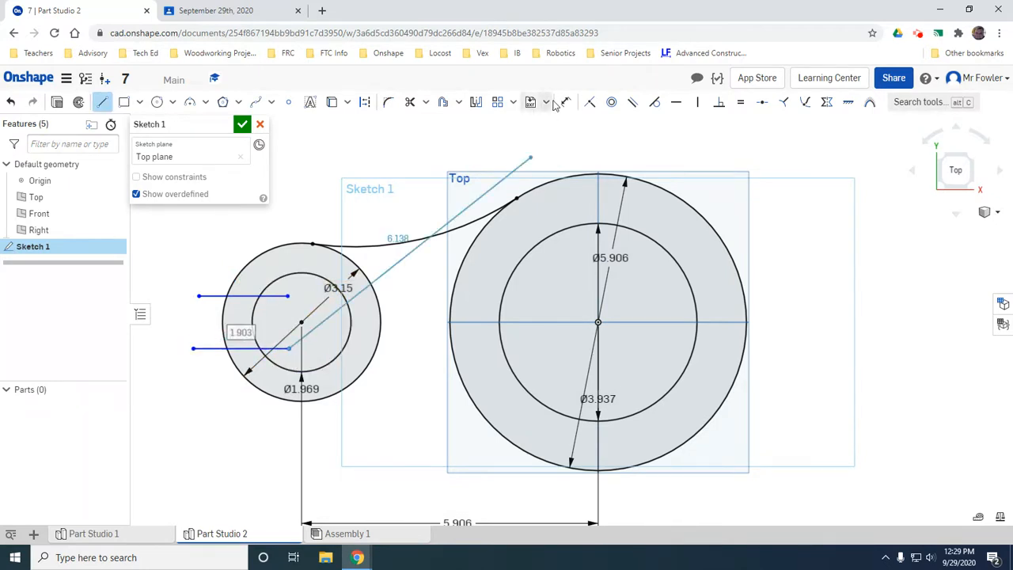
Dimension the lower horizontal line 10 mm from the centre of the small circles.
click(565, 101)
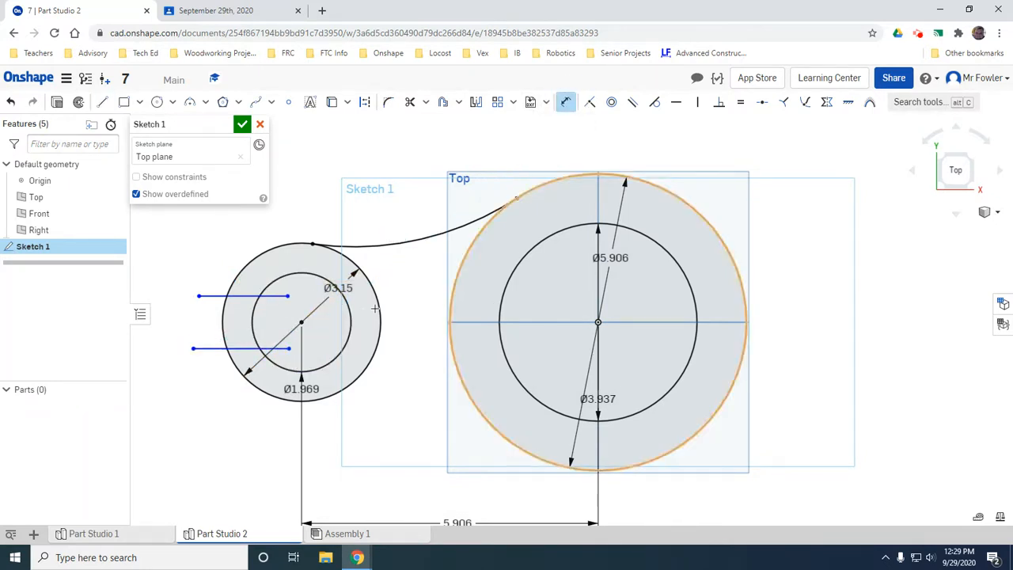
click(247, 347)
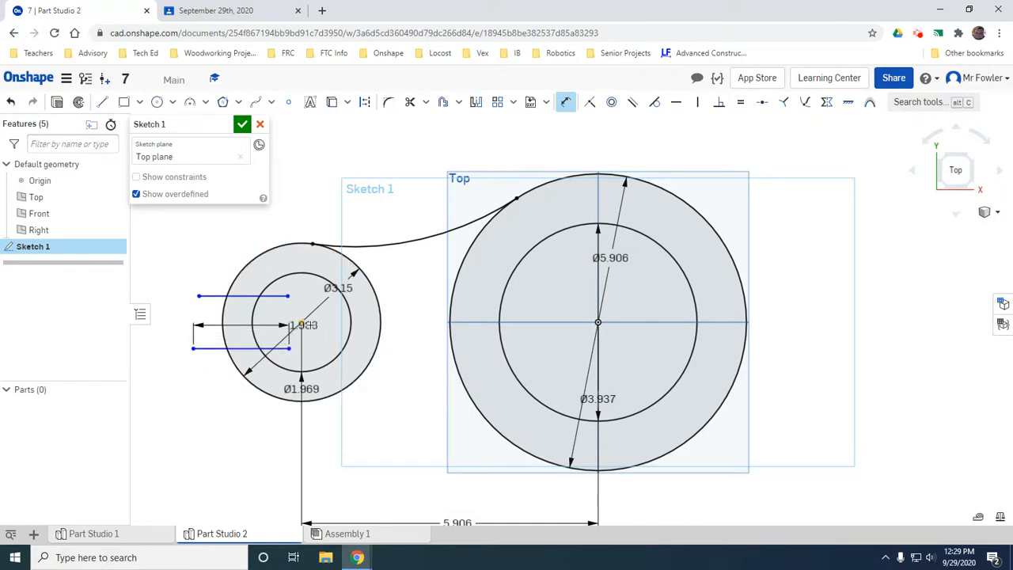
click(301, 322)
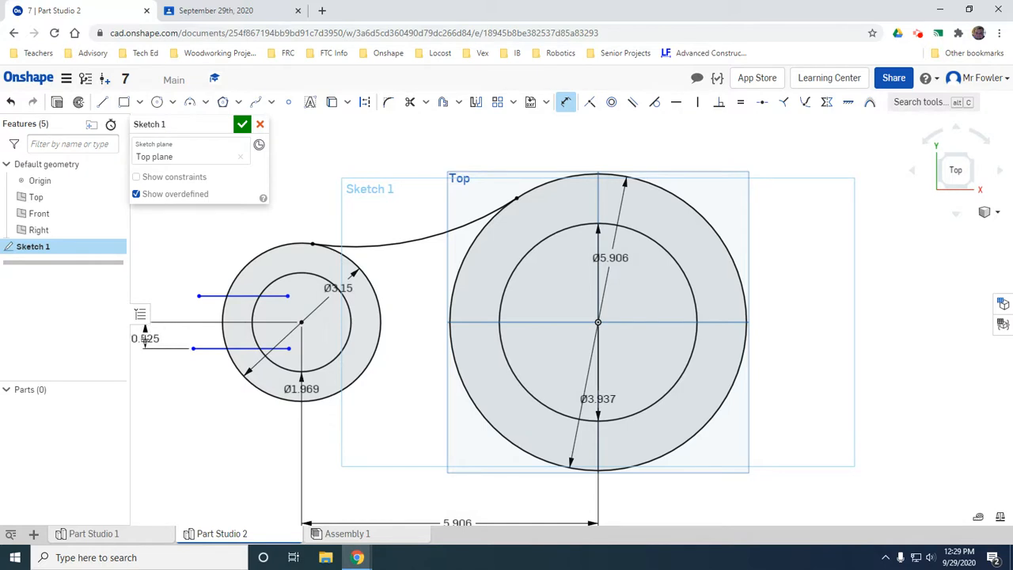
click(145, 338)
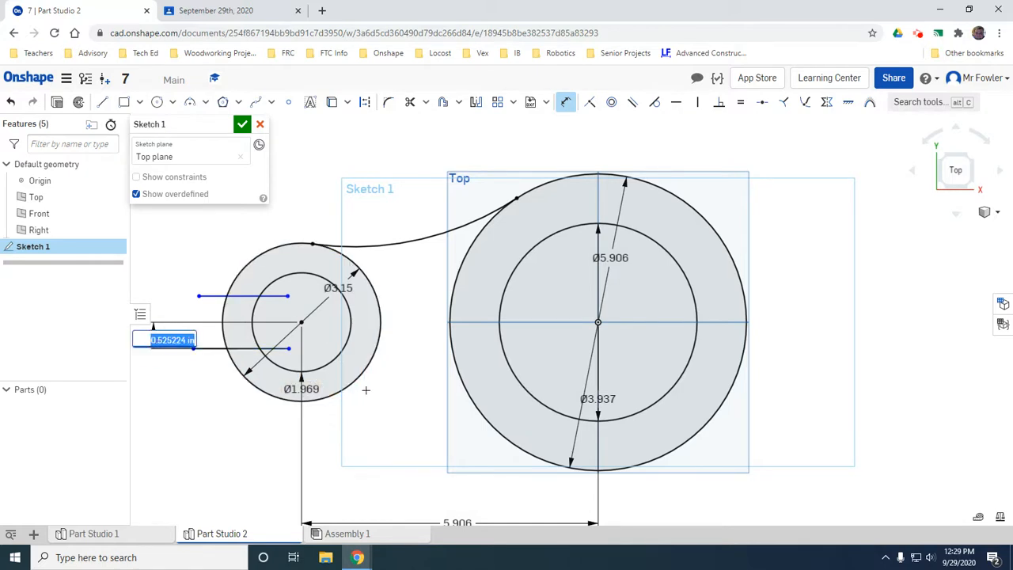
text(10mm)
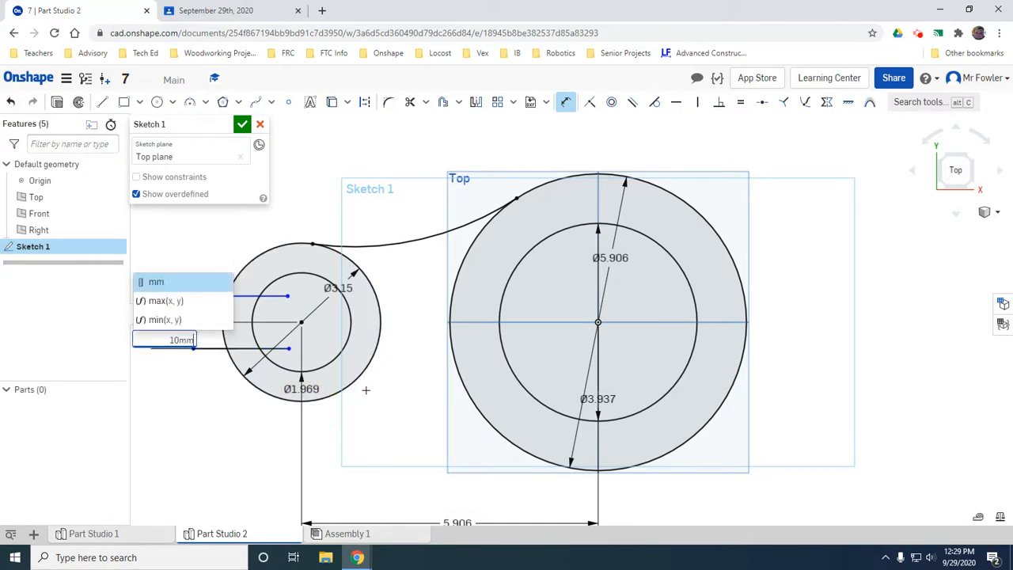
key(Return)
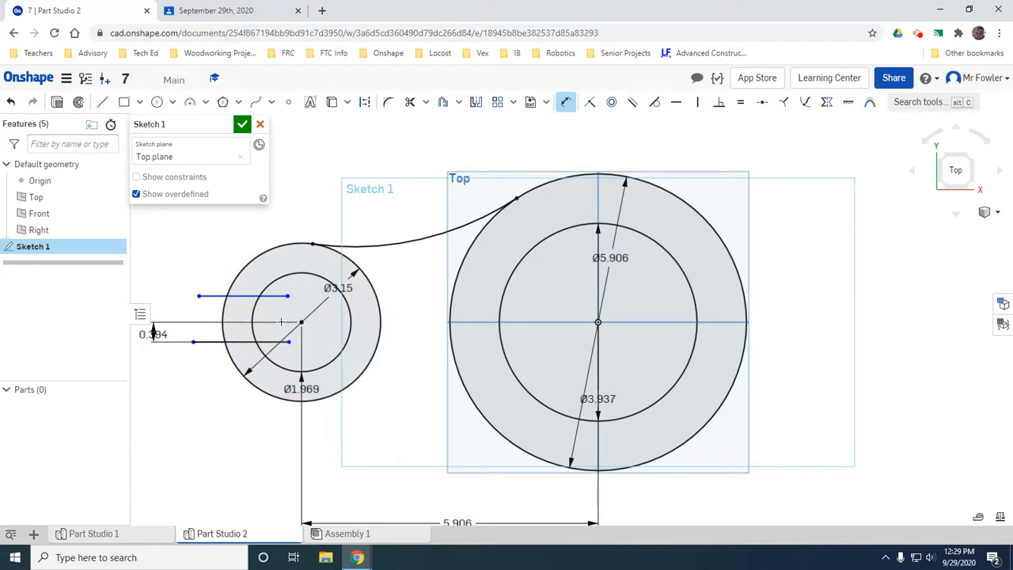
Dimension the spacing between the two horizontal lines to 20 mm.
click(203, 342)
click(215, 296)
click(194, 313)
click(178, 312)
text(20mm)
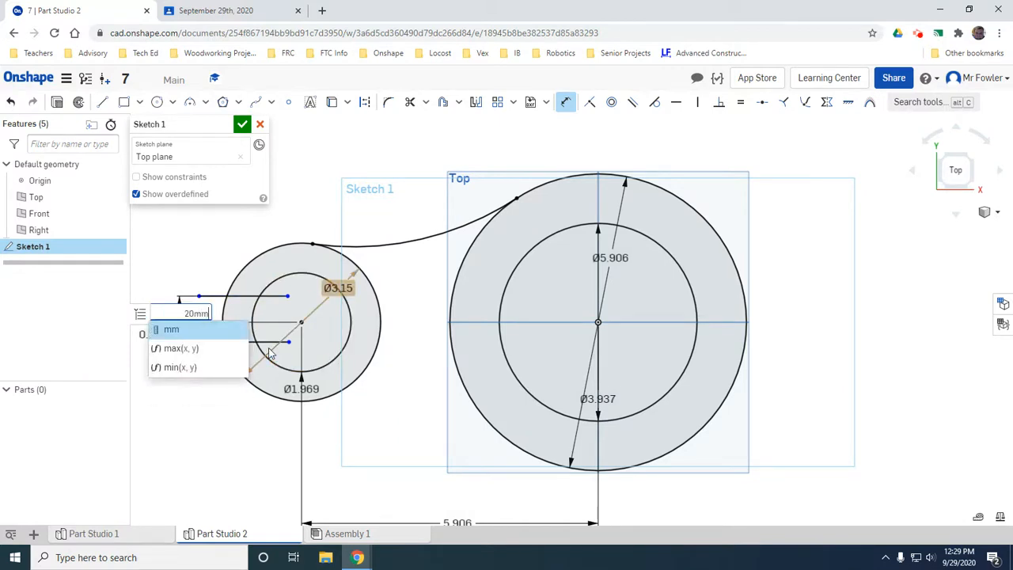
key(Return)
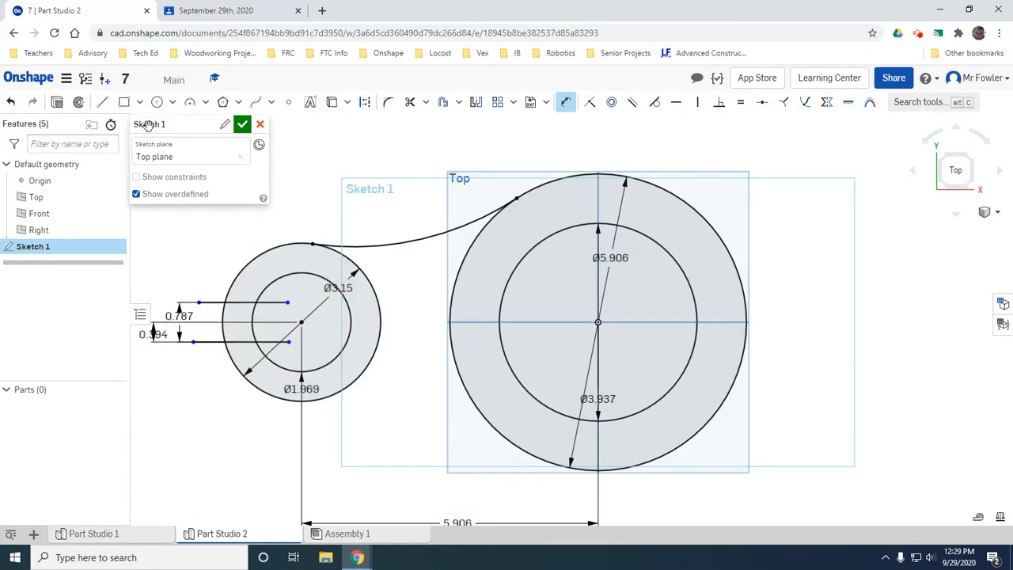
Trim the small circles between the two horizontal lines and the overhanging line ends to form an open slot.
click(410, 102)
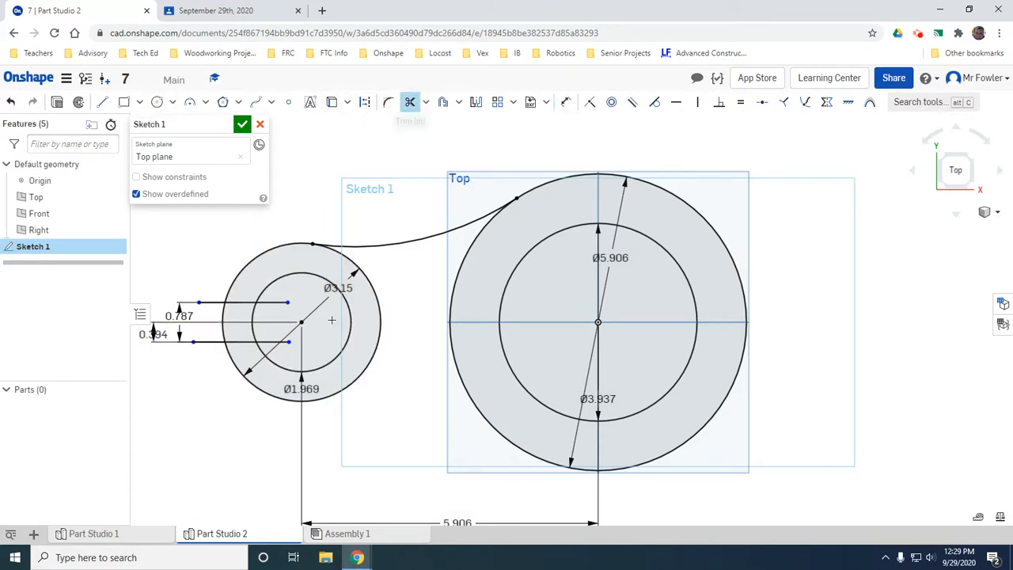
click(224, 321)
click(253, 322)
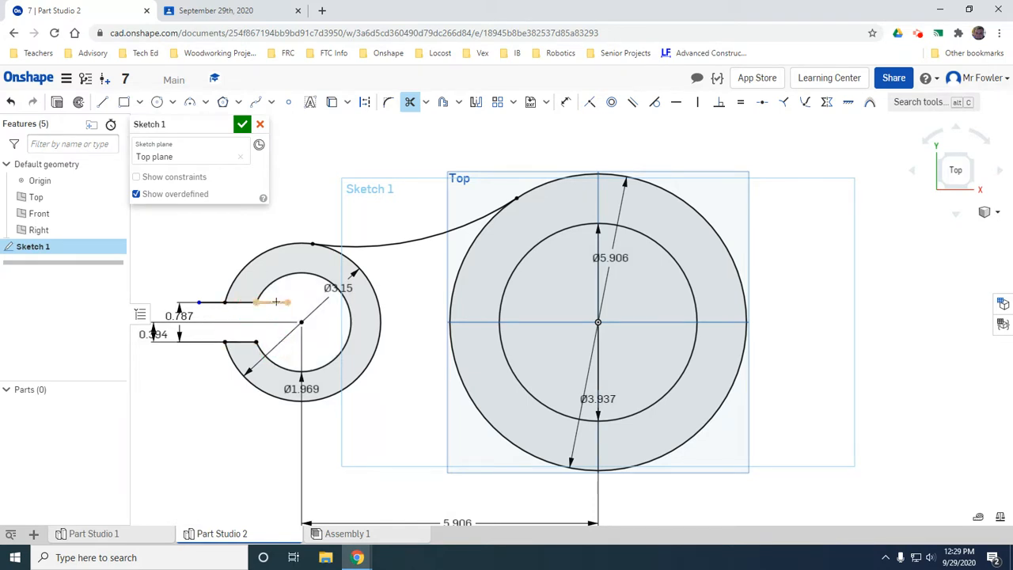
click(212, 301)
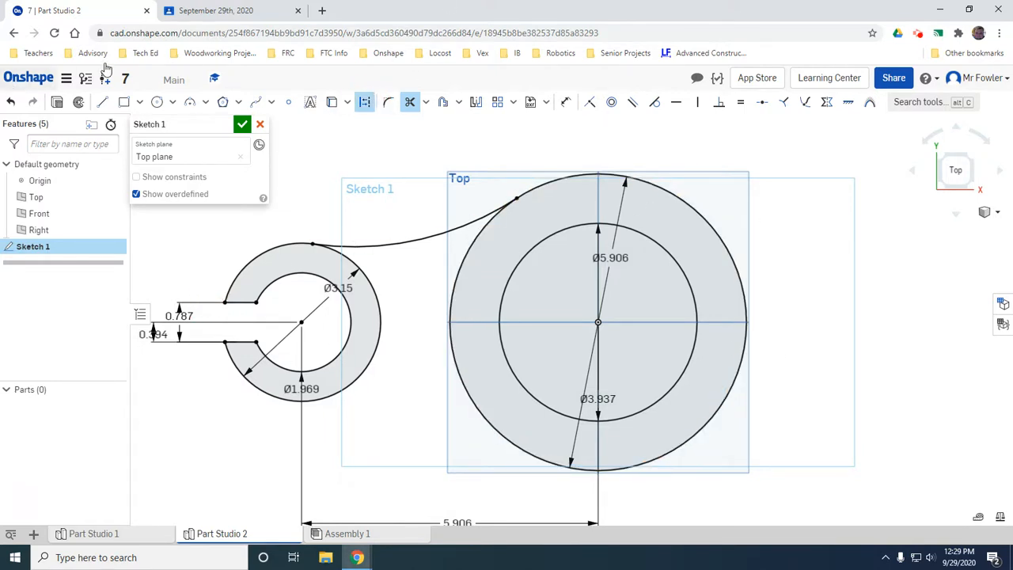
Draw a horizontal construction line through the centres of both circle pairs, extending beyond them on both sides.
click(102, 102)
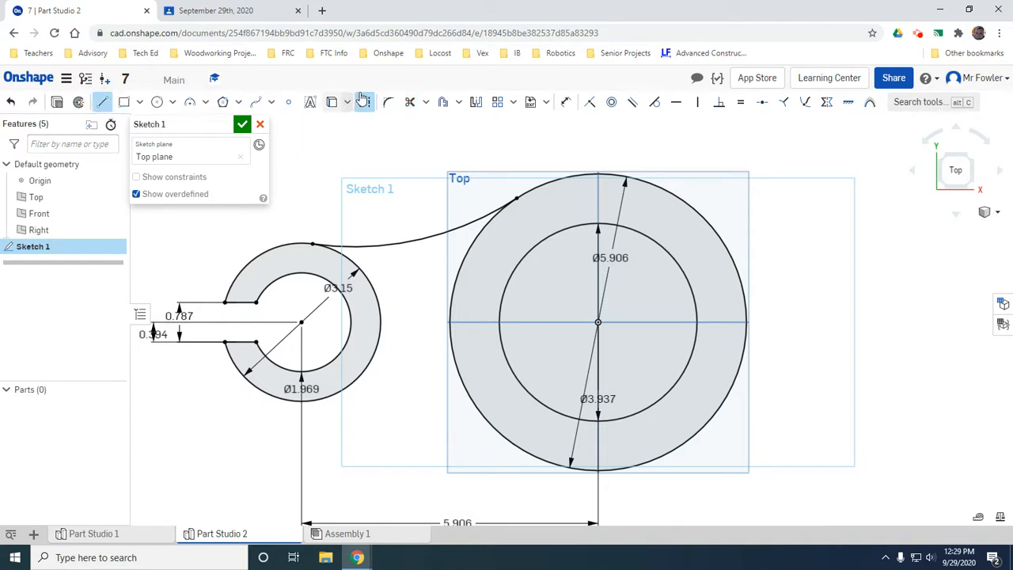
click(201, 321)
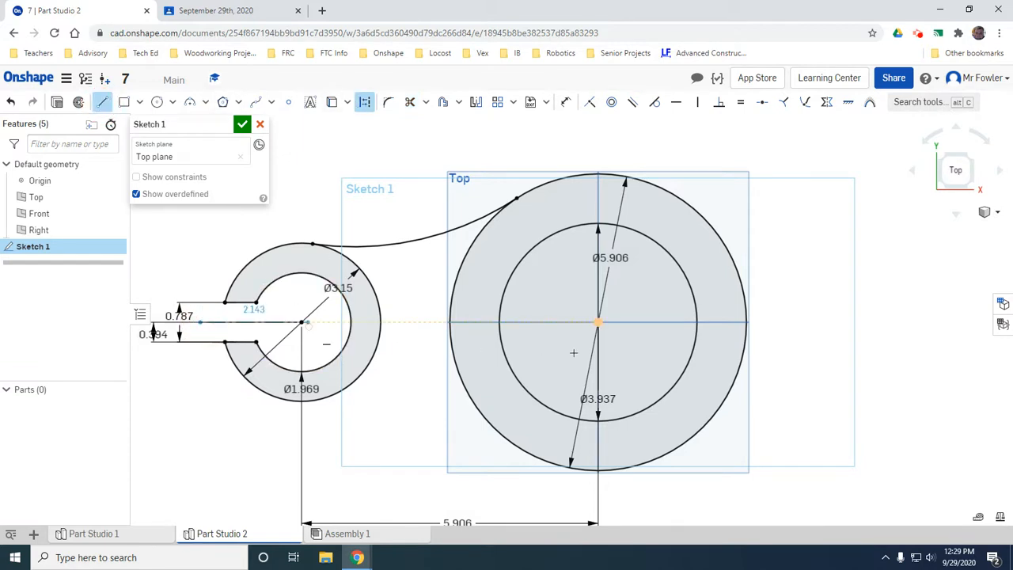
click(977, 322)
key(Escape)
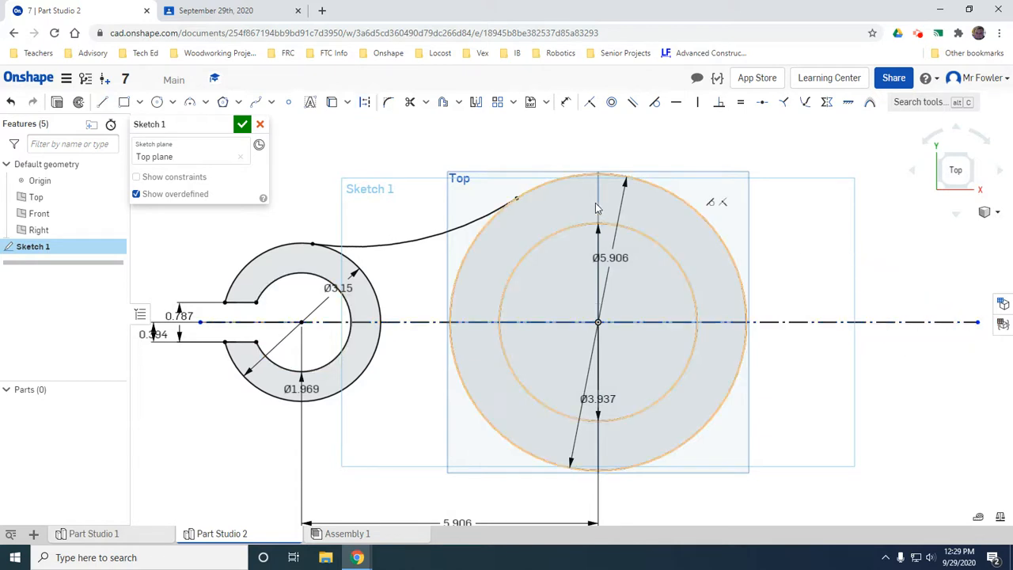
Draw a vertical construction line about 7.324 in long through the centre of the large circles.
click(364, 102)
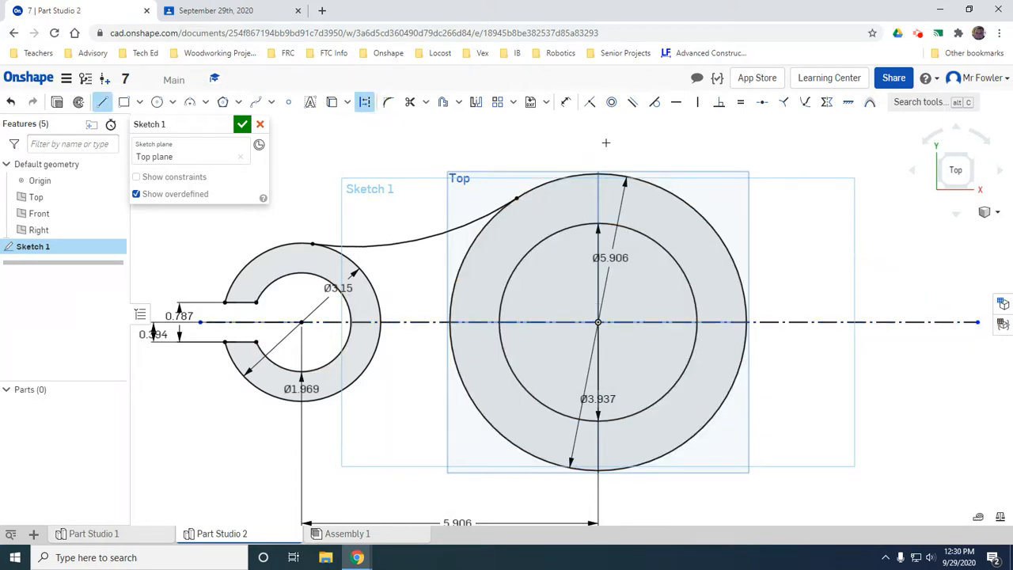
click(597, 128)
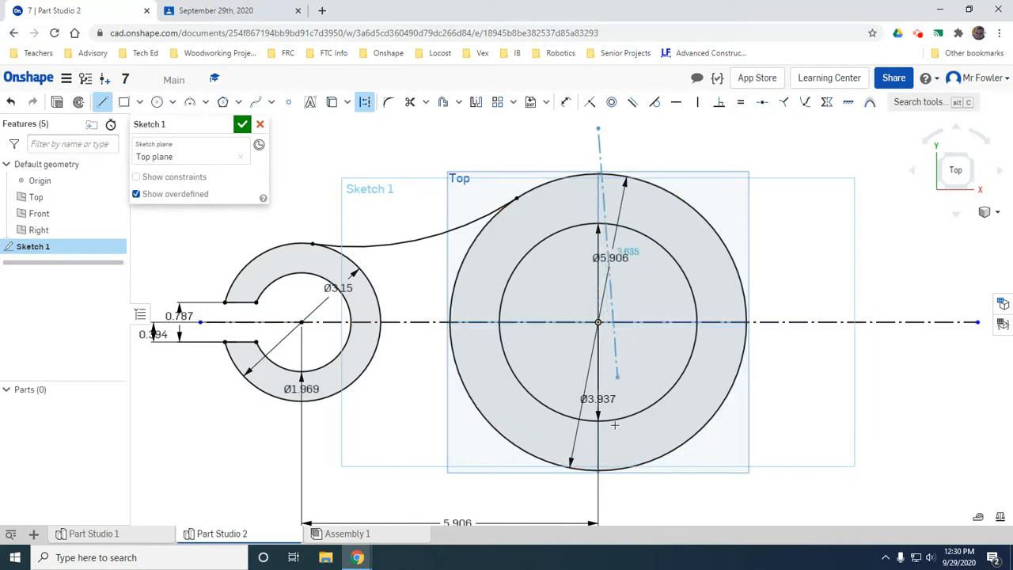
click(597, 495)
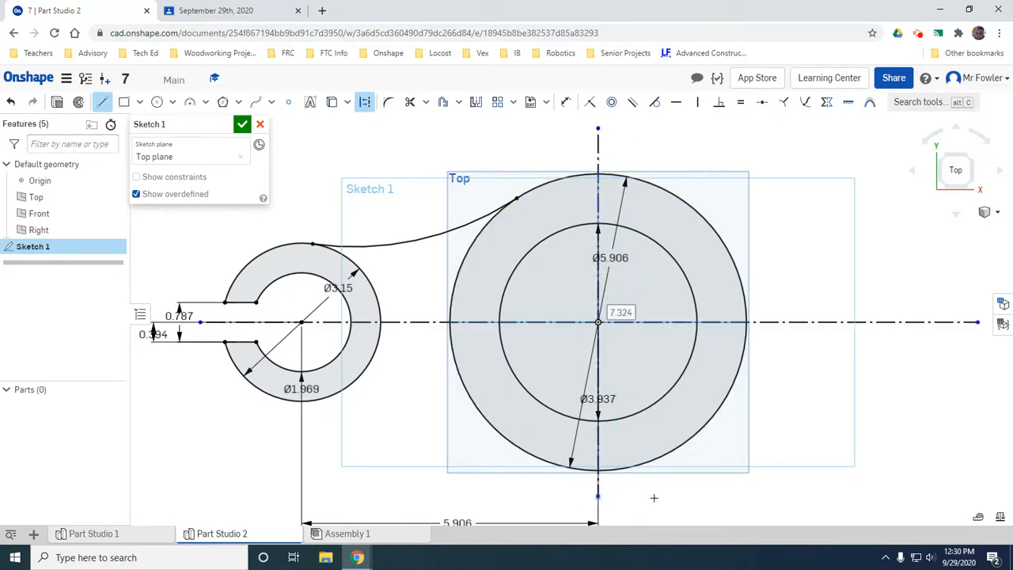
key(Escape)
click(502, 352)
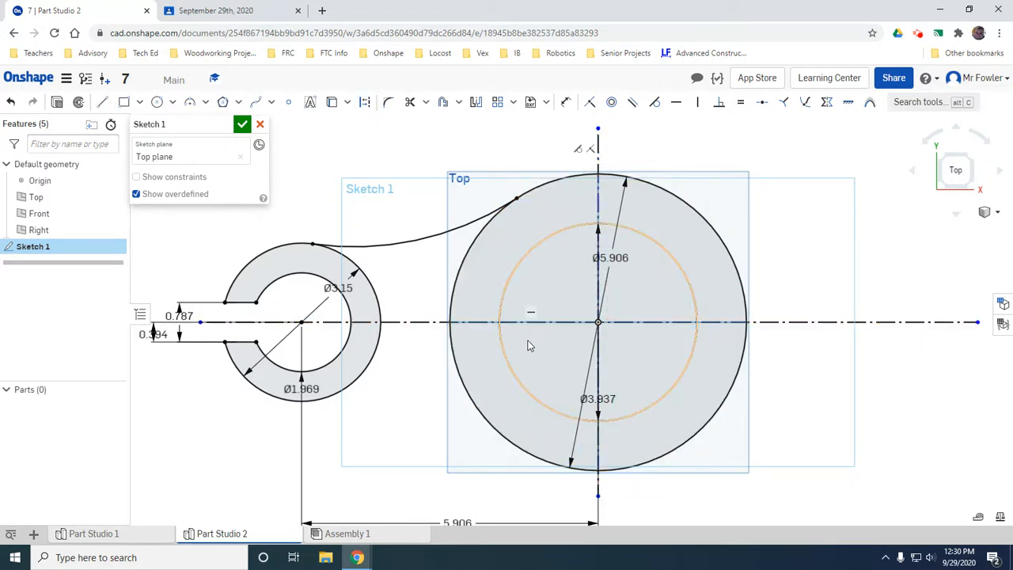
click(532, 337)
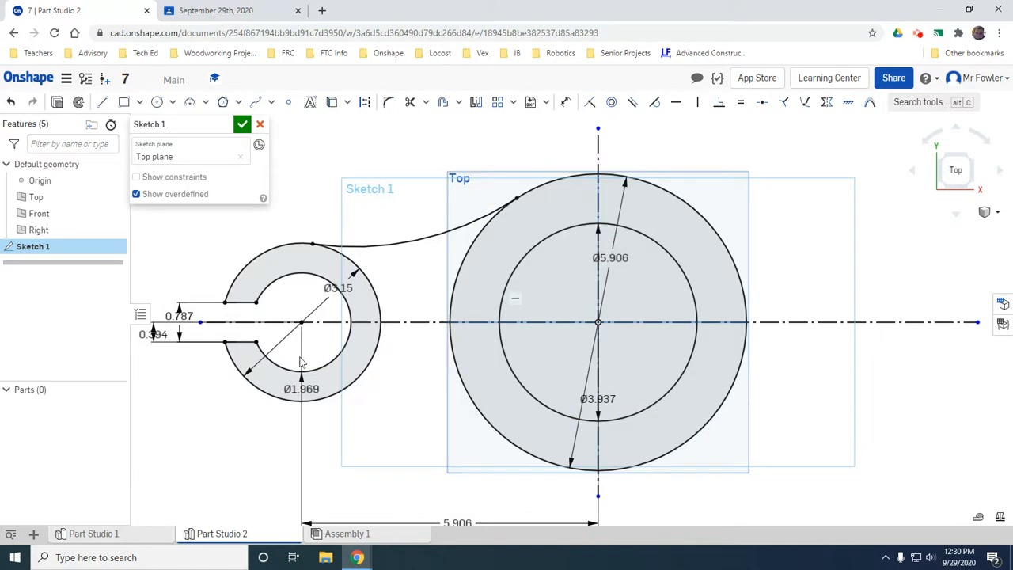
Trim away the portions of both rings and the slot line below the horizontal construction line.
click(409, 102)
mouse_move(202, 336)
mouse_down()
mouse_move(379, 401)
mouse_move(325, 364)
mouse_move(242, 344)
mouse_move(228, 359)
mouse_move(371, 381)
mouse_up()
click(241, 344)
drag(464, 388, 530, 389)
drag(629, 413, 675, 448)
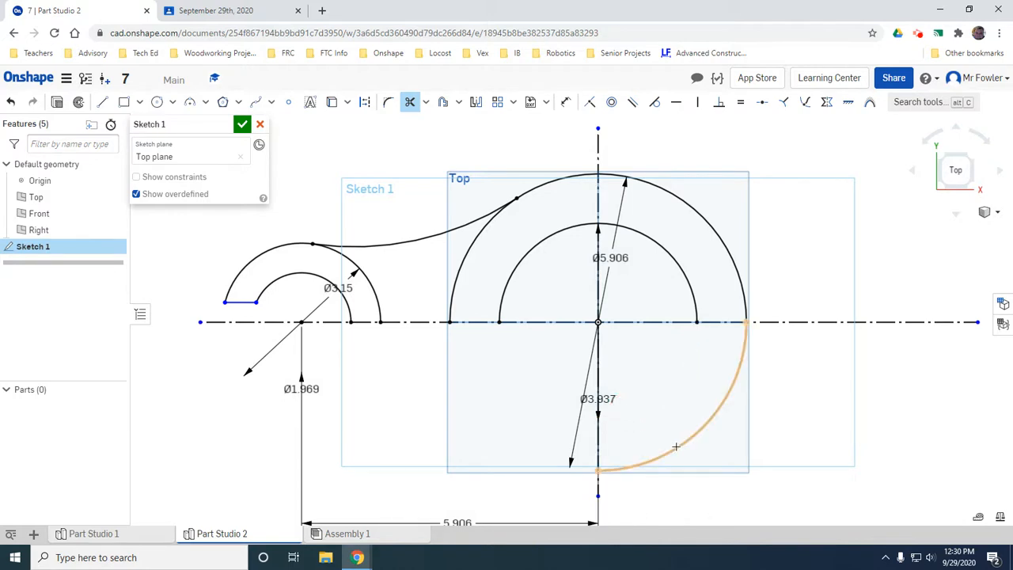
Trim the large arcs right of the vertical construction line and both outer arc remnants beneath the connecting curve.
click(693, 300)
click(710, 221)
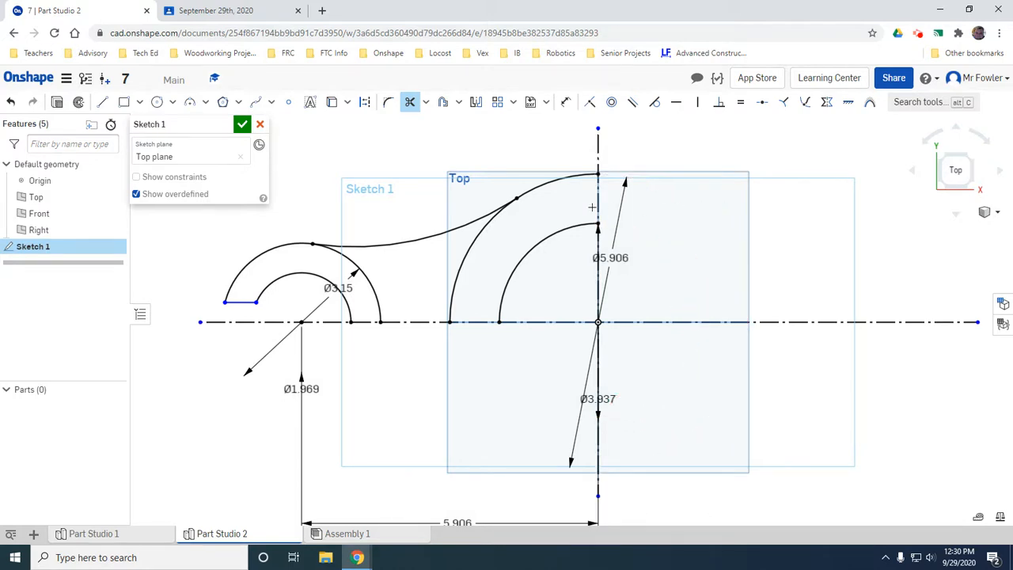
click(469, 249)
click(371, 292)
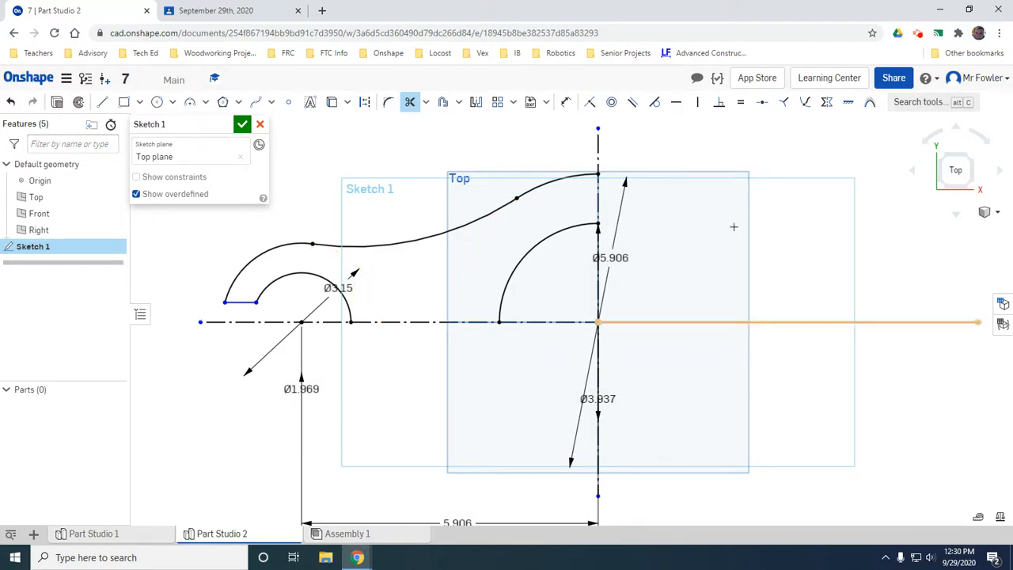
Mirror the remaining upper-left profile about the vertical construction line.
click(476, 106)
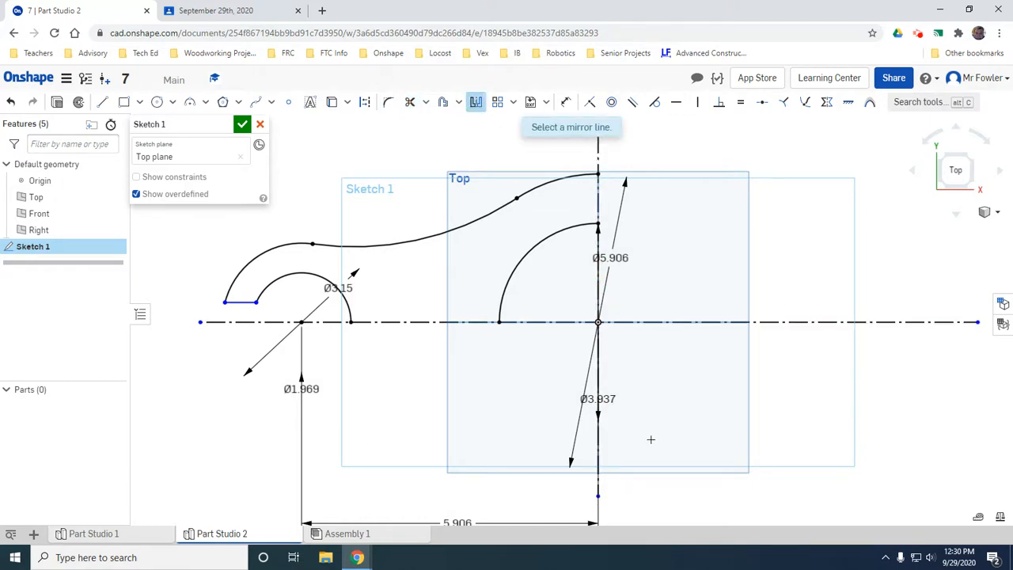
click(599, 144)
scroll(341, 252, up, 2)
scroll(345, 263, down, 5)
scroll(336, 269, down, 1)
drag(282, 190, 473, 305)
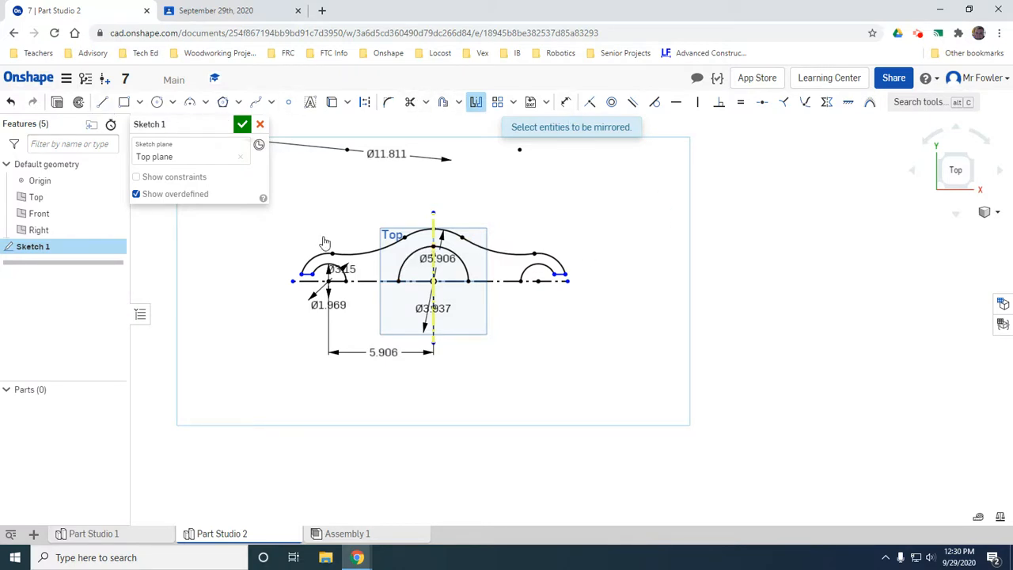
key(Escape)
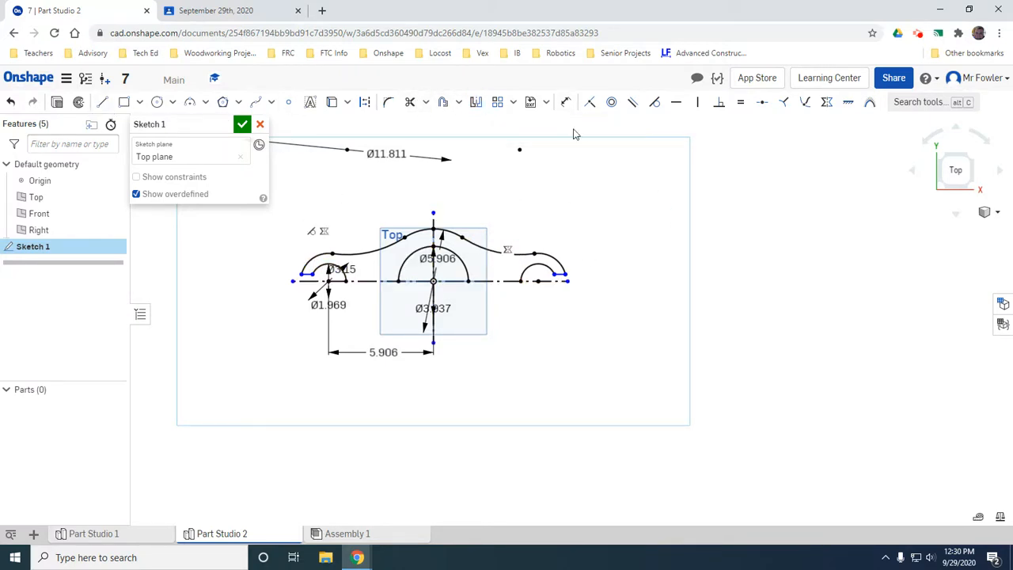
Mirror the entire upper half of the link profile about the horizontal construction line and finish the sketch.
click(475, 104)
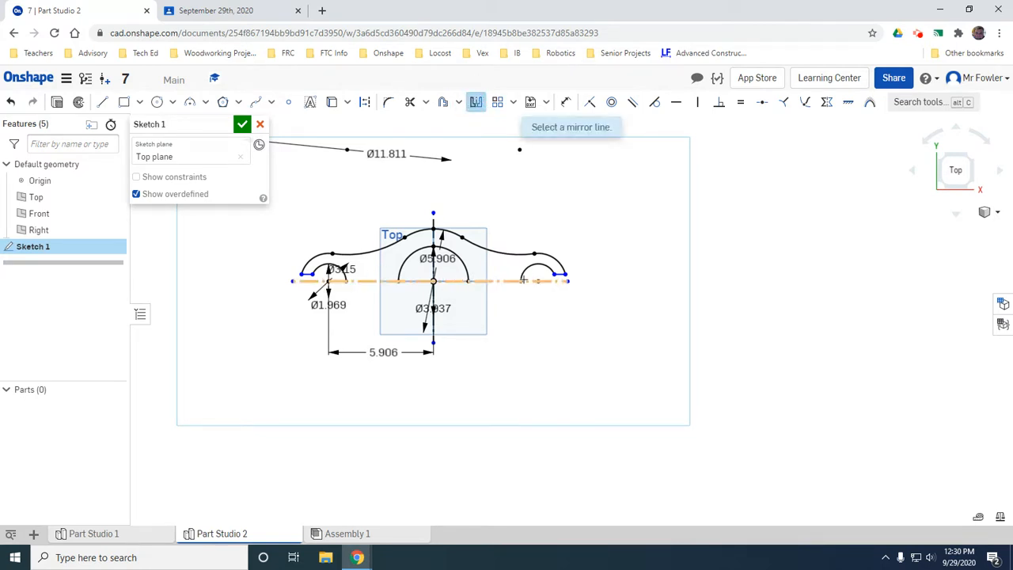
click(549, 280)
mouse_move(286, 190)
mouse_down()
mouse_move(333, 247)
mouse_move(588, 287)
mouse_up()
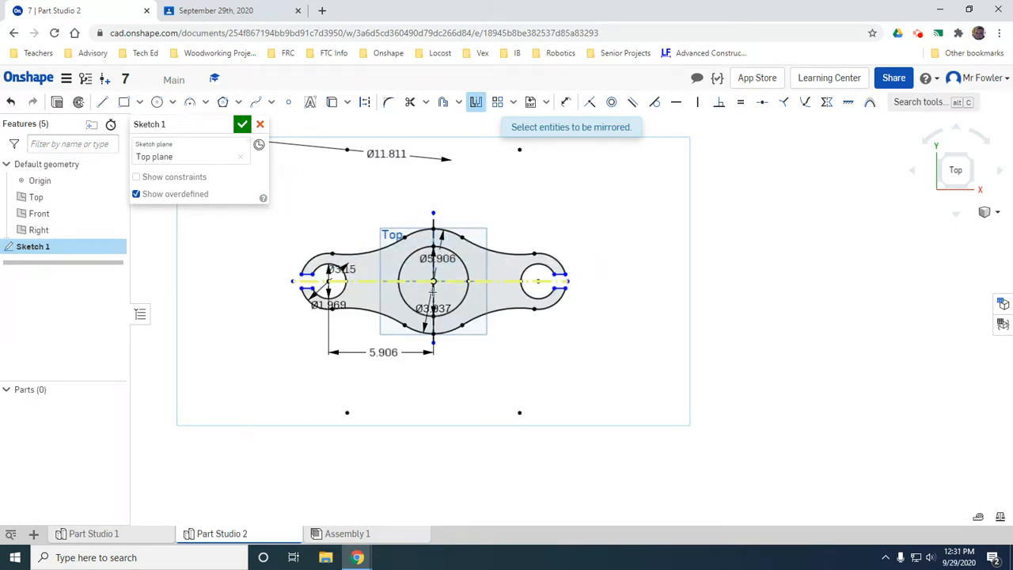
click(656, 238)
scroll(423, 259, up, 3)
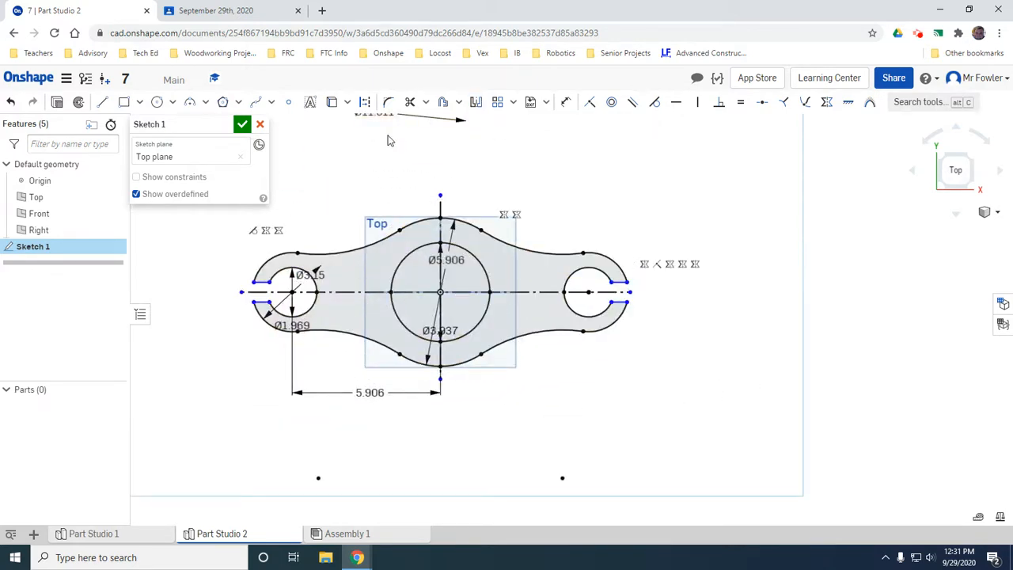
click(242, 125)
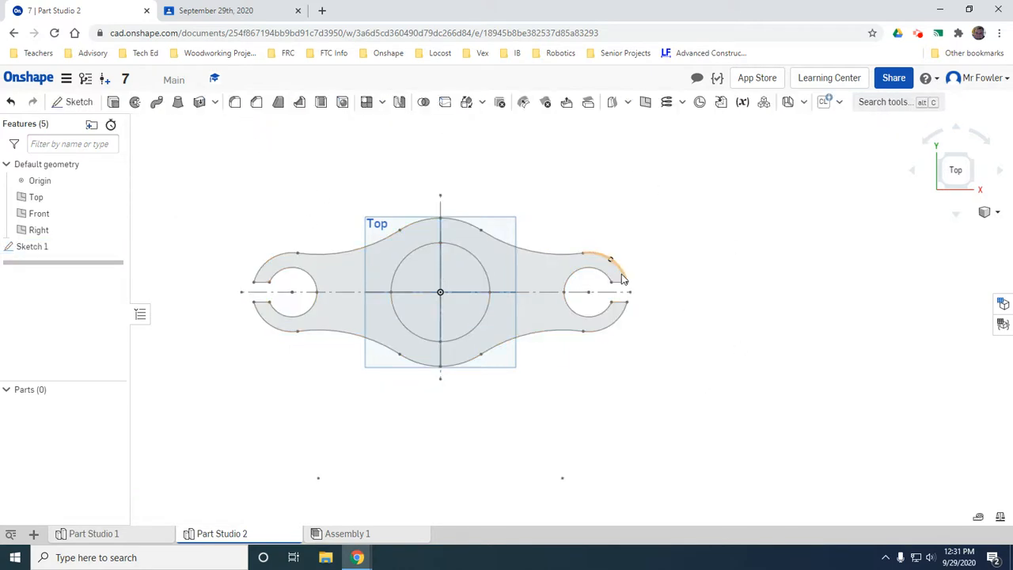
Extrude the link-shaped region as a new solid 20 mm deep, leaving the central circle open.
key(shift+e)
click(346, 312)
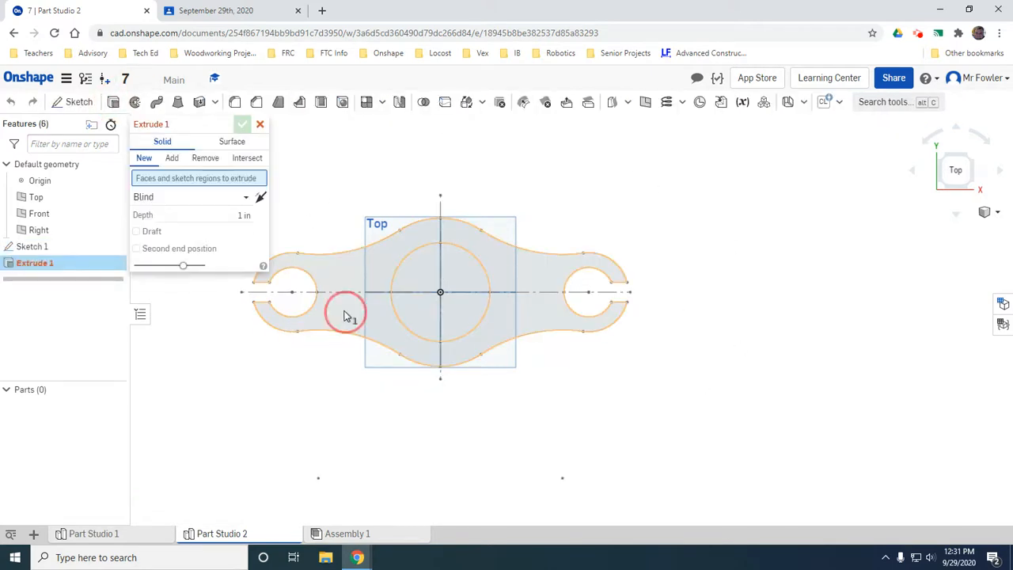
click(219, 224)
text(20 mm)
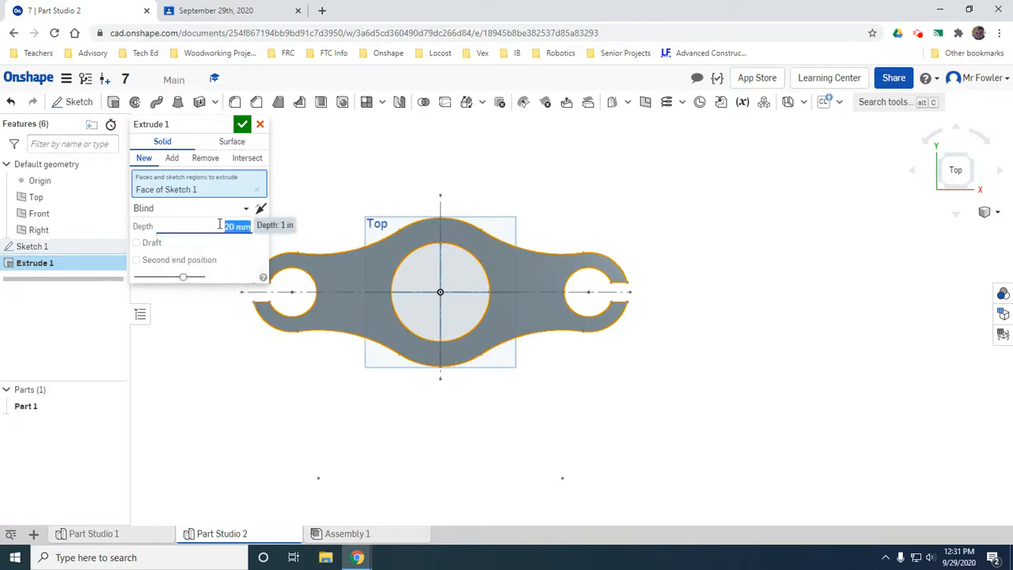
click(242, 124)
mouse_move(327, 343)
right_down()
mouse_move(320, 287)
mouse_move(330, 323)
right_up()
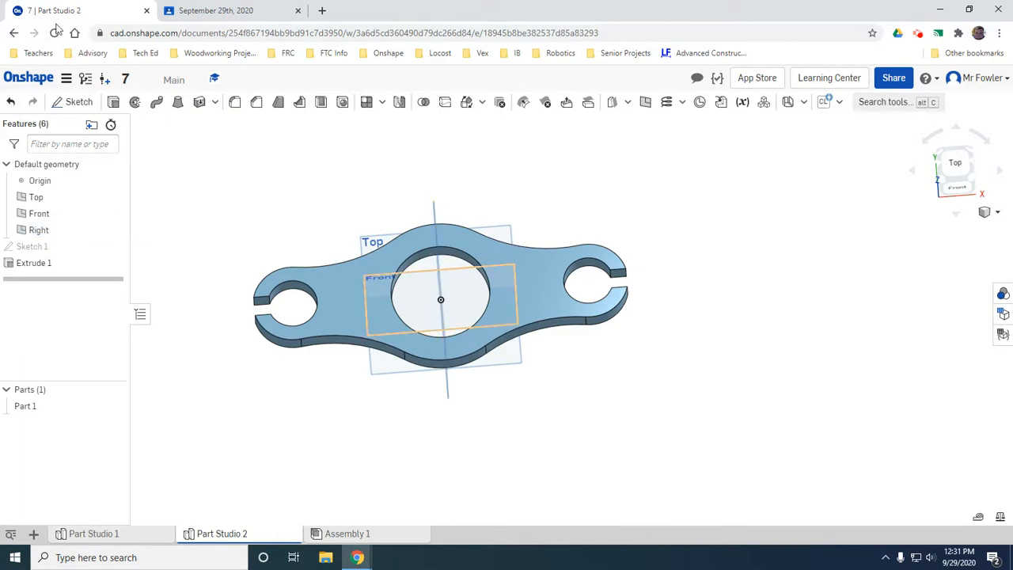
Sketch a 135.6 mm diameter circle on the link's upper face, centred on the origin, and finish the sketch.
key(shift+s)
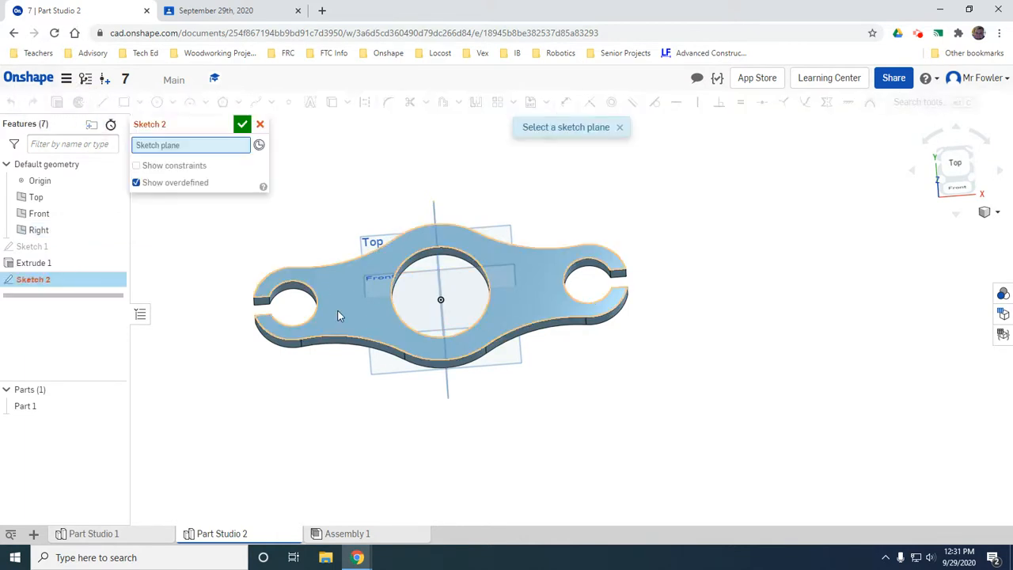
click(343, 313)
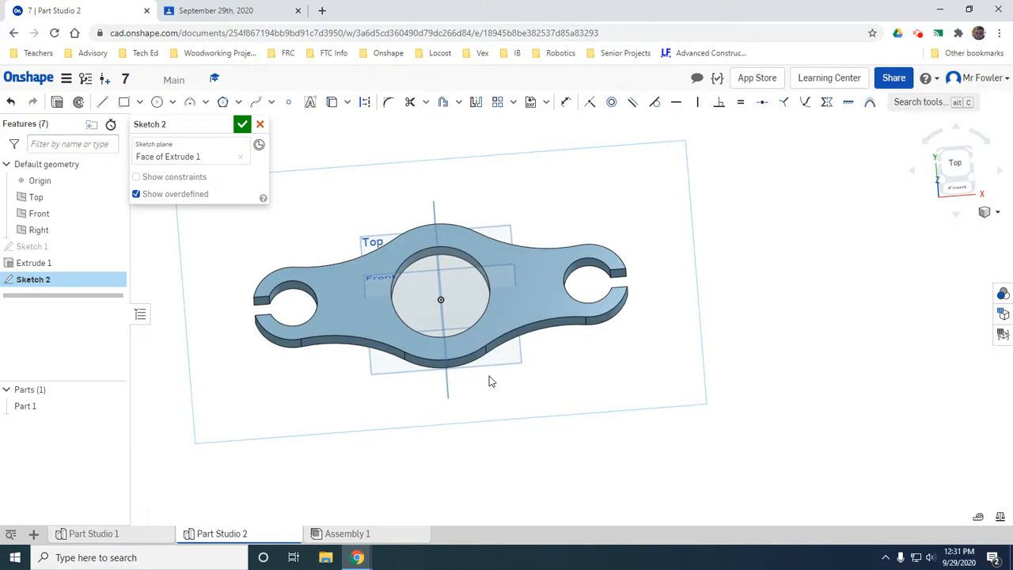
key(c)
key(n)
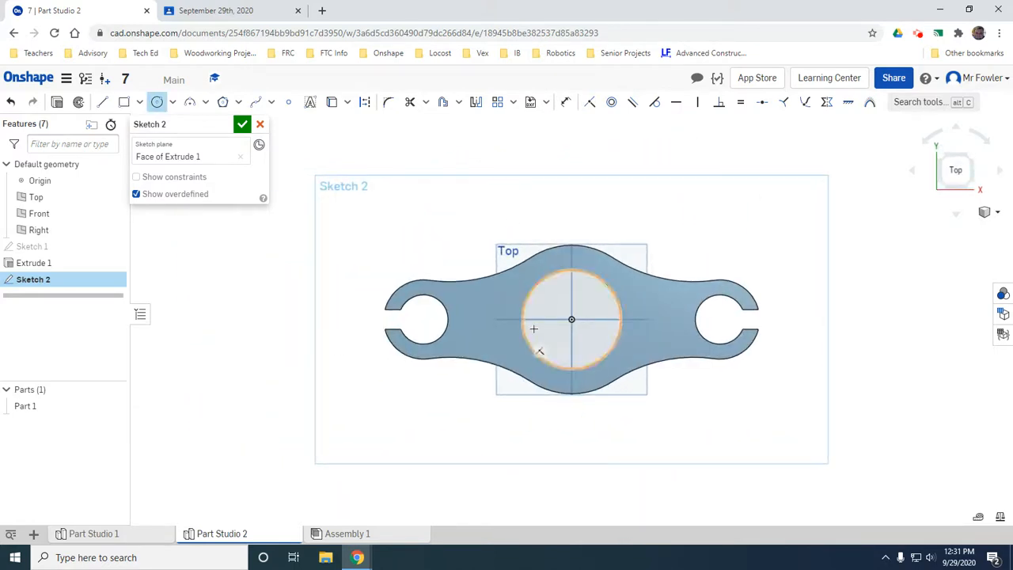
click(569, 319)
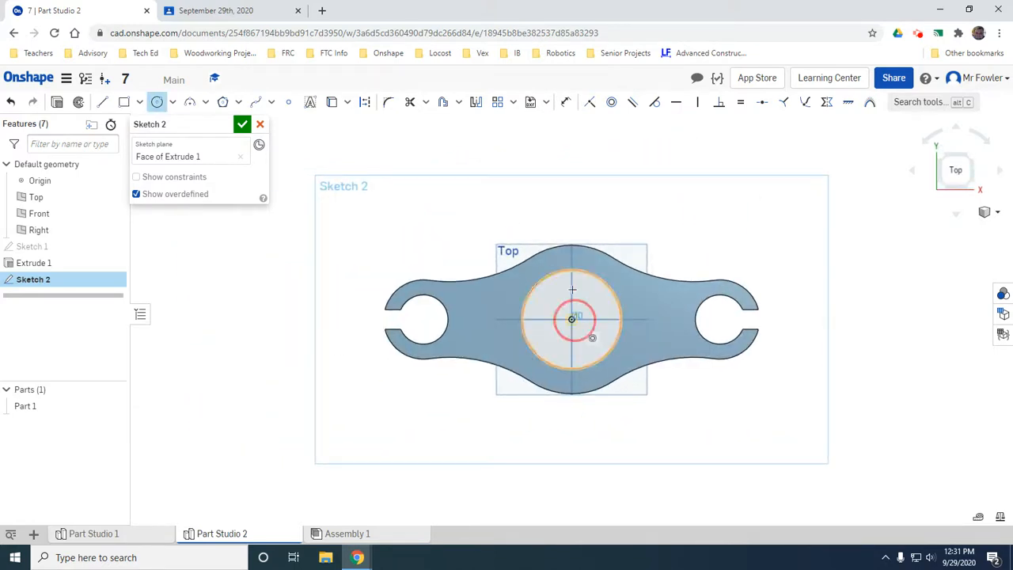
click(568, 260)
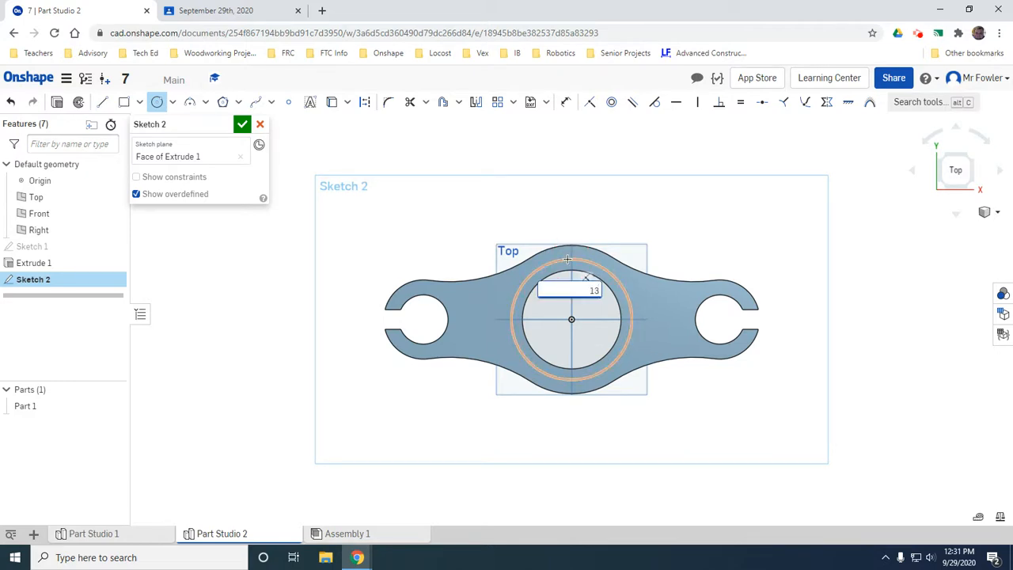
text(135.6mm)
key(Return)
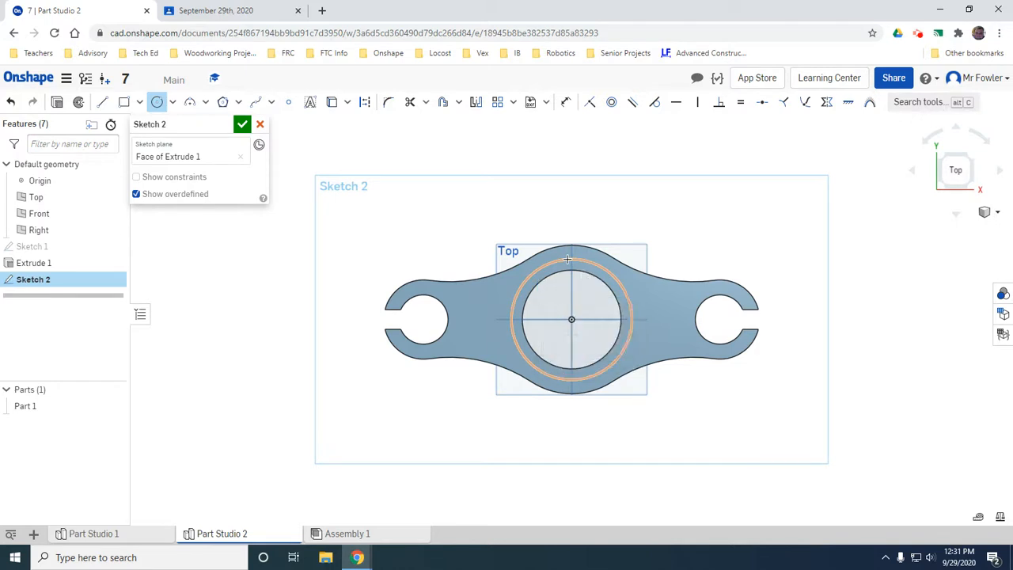
click(242, 124)
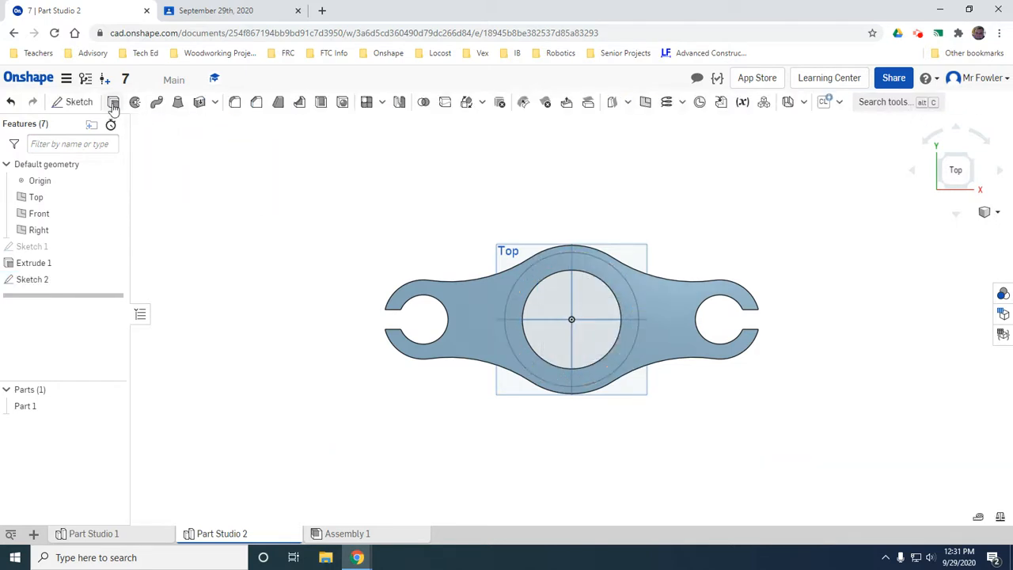
Cut the ring between the new circle and the central bore 10 mm deep with a Remove extrude.
click(113, 103)
click(543, 266)
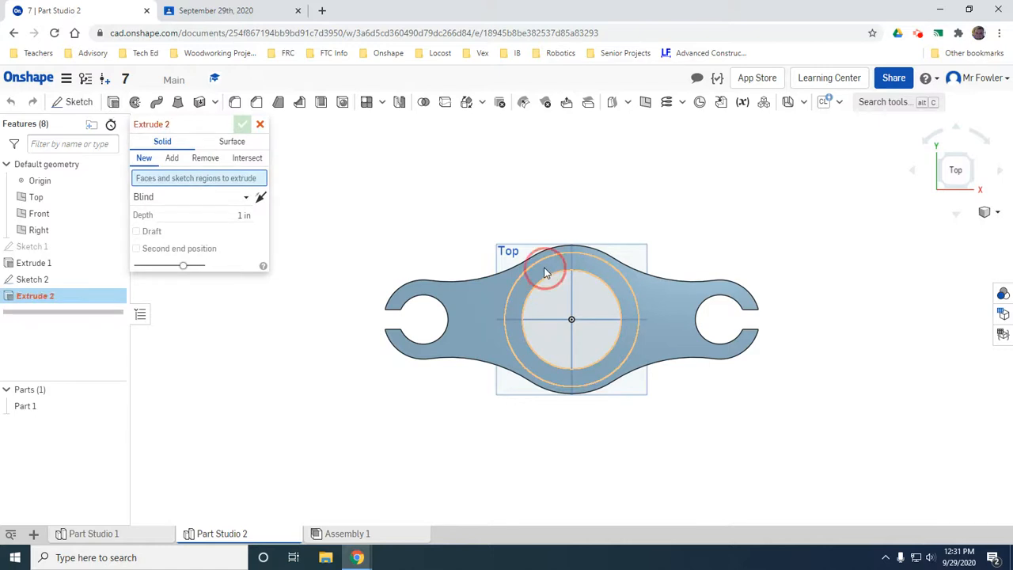
click(205, 159)
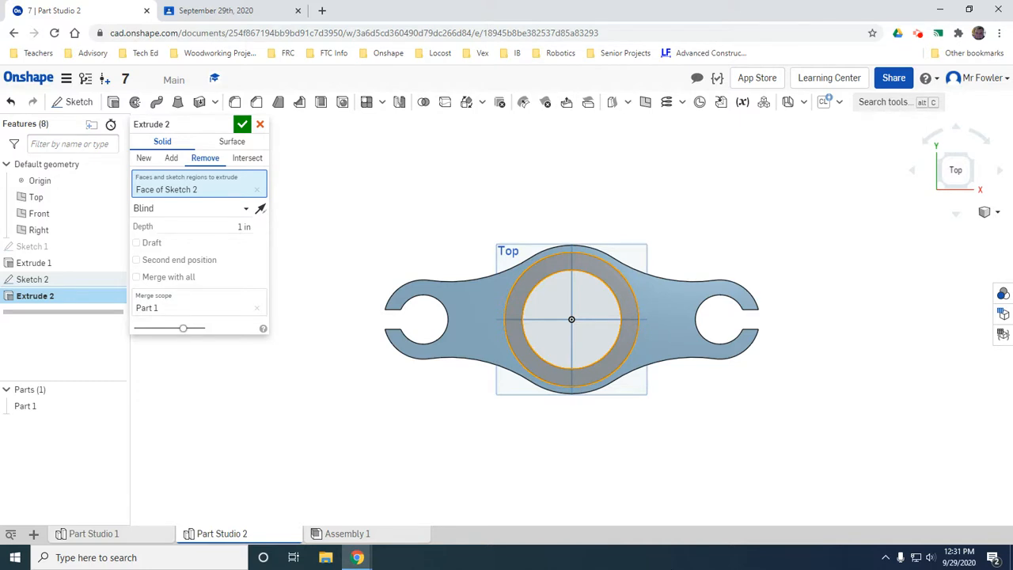
click(216, 224)
text(10 mm)
key(Return)
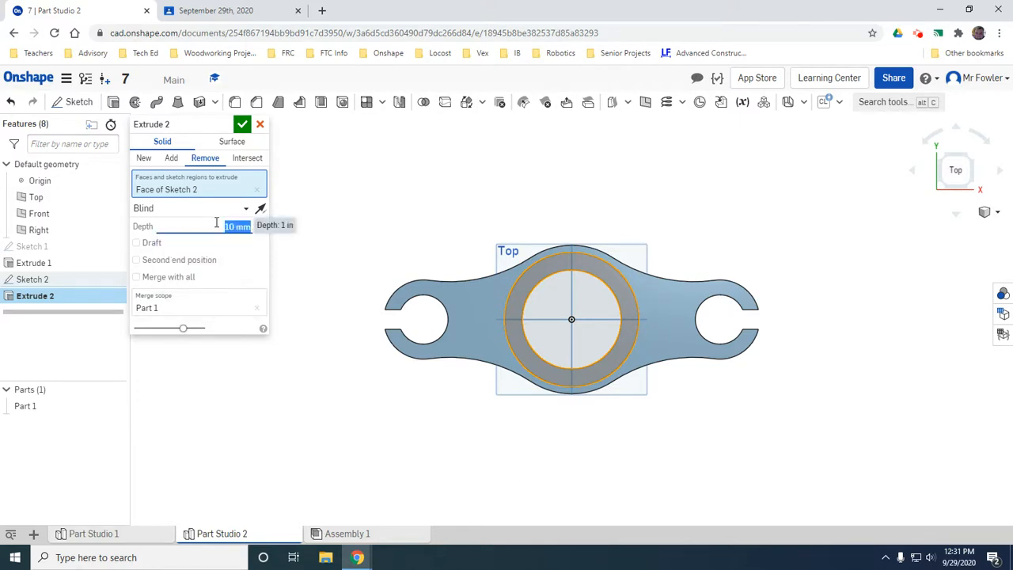
click(241, 127)
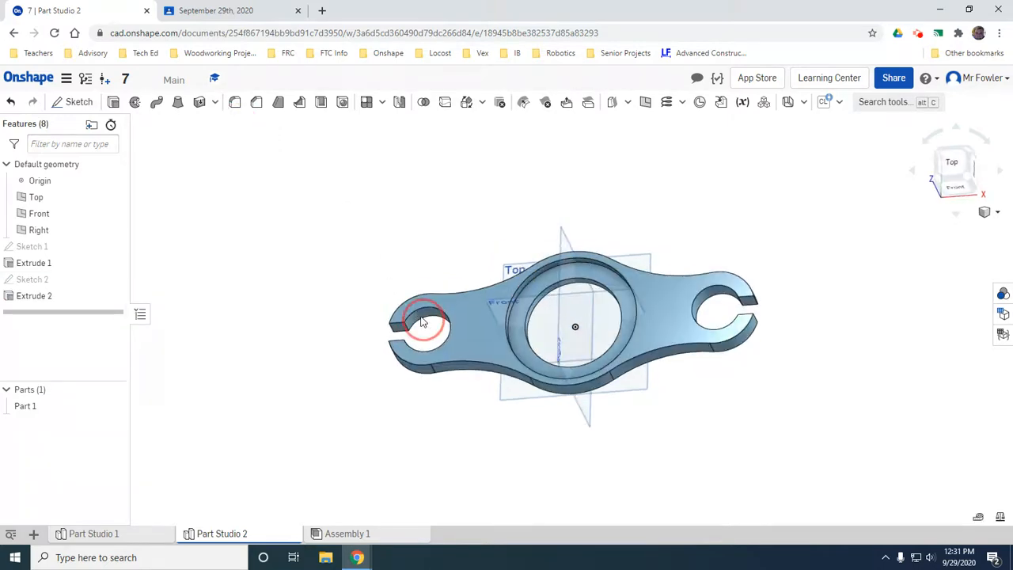